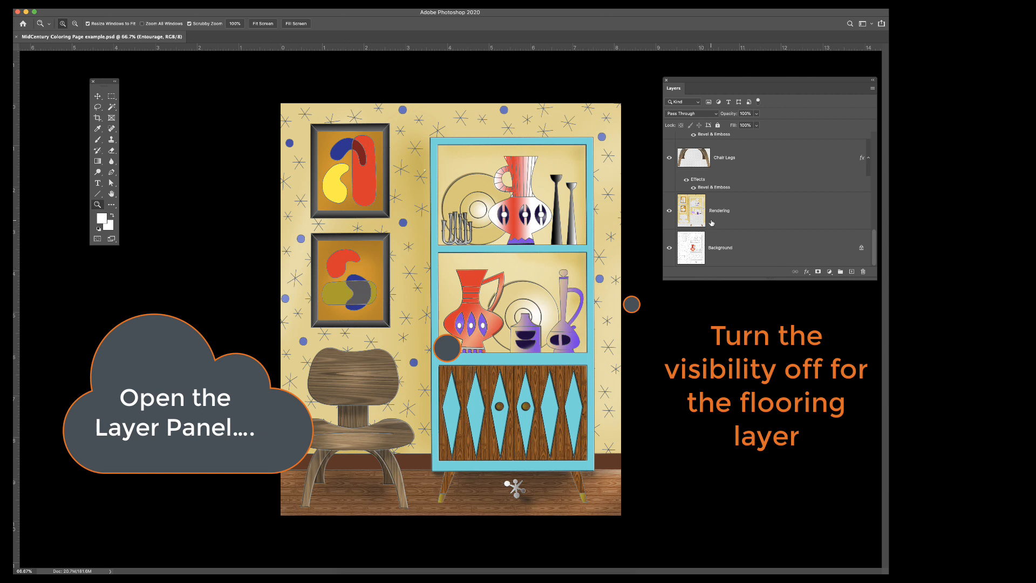
Step: Hide the Flooring layer
scroll(711, 222, "up", 10)
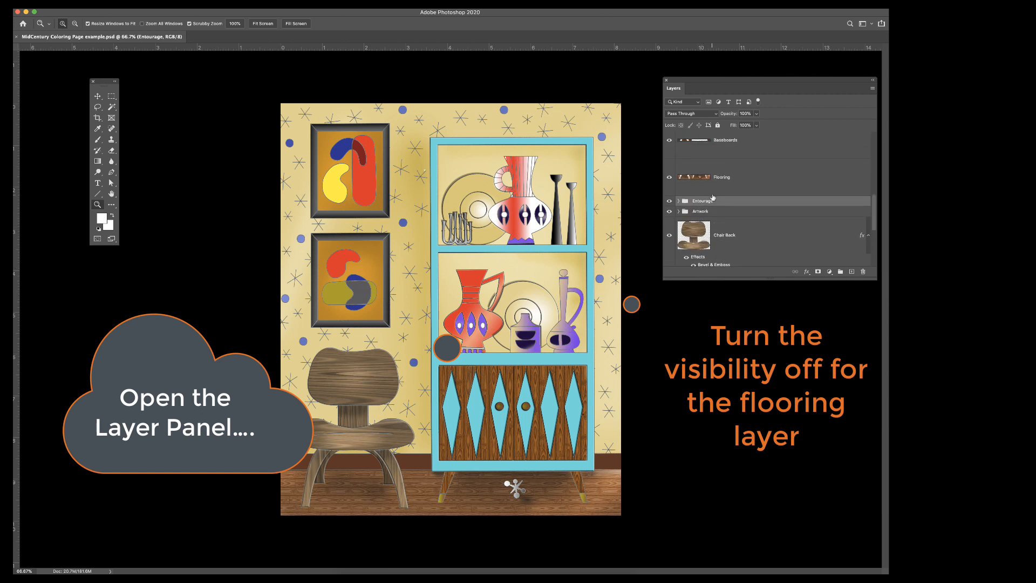
scroll(713, 197, "up", 3)
left_click(713, 237)
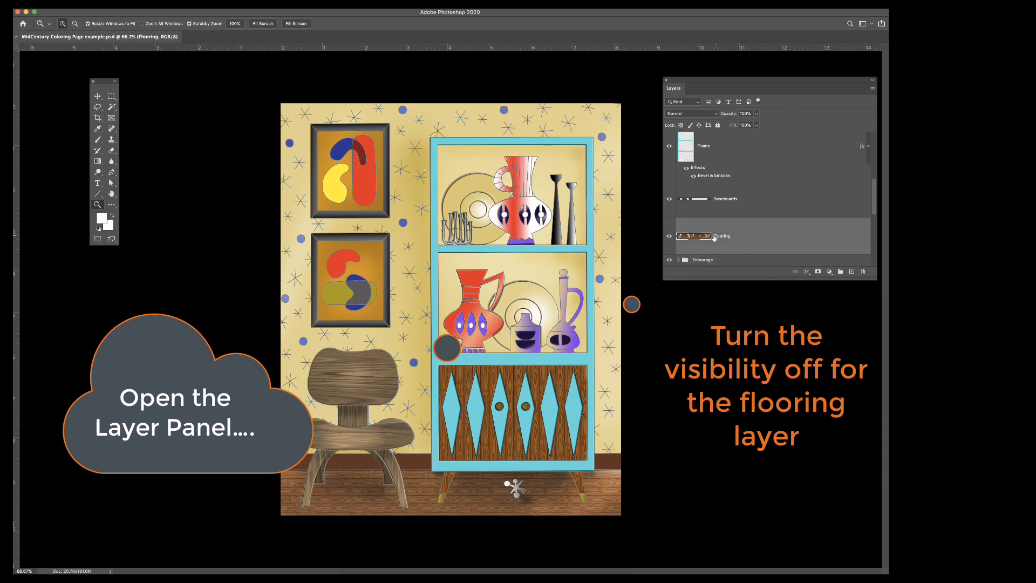
left_click(669, 236)
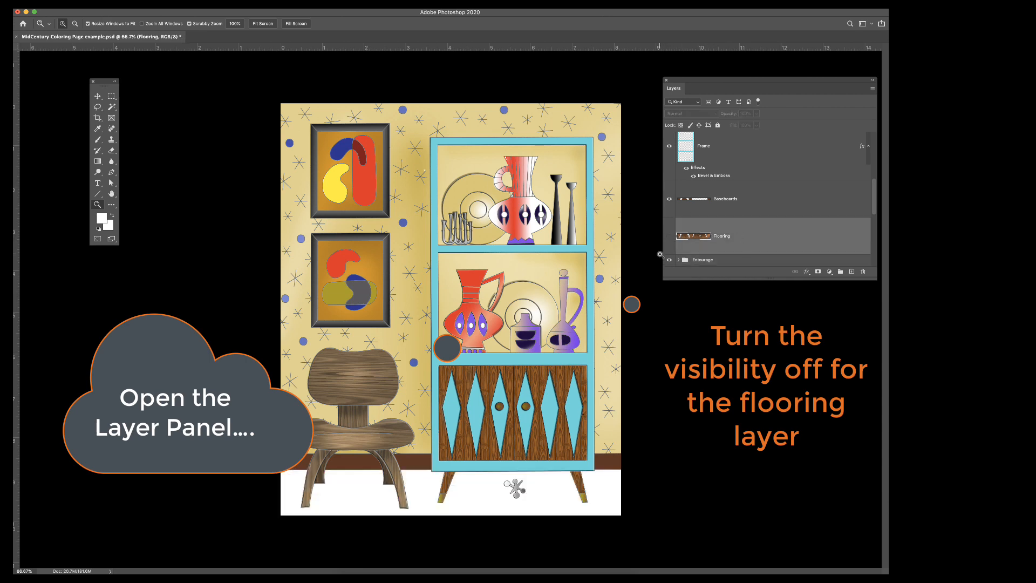
Step: Select closely around the outside of the jax beneath the cabinet with the Lasso tool
key("super+equal")
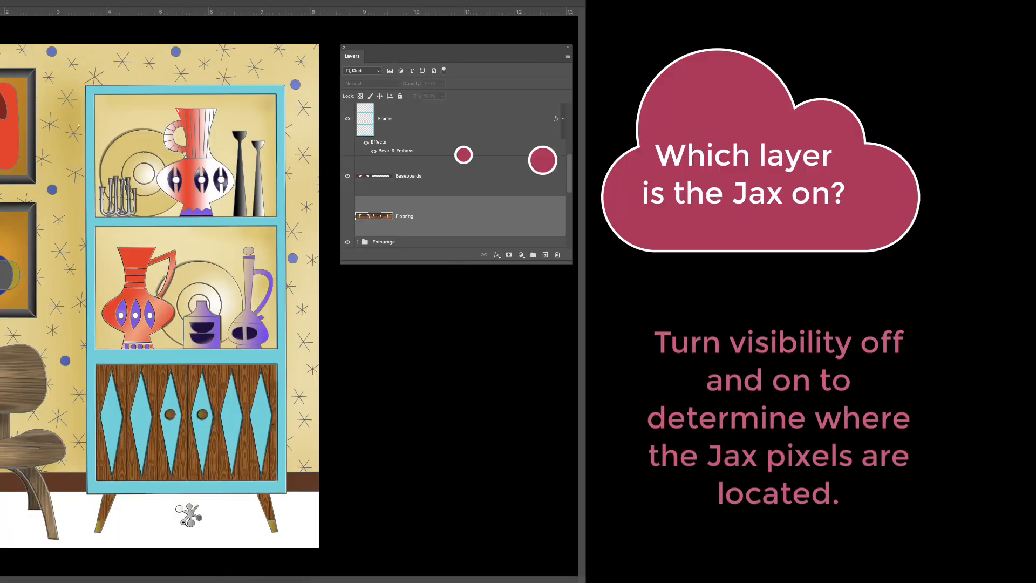
scroll(184, 522, "up", 5)
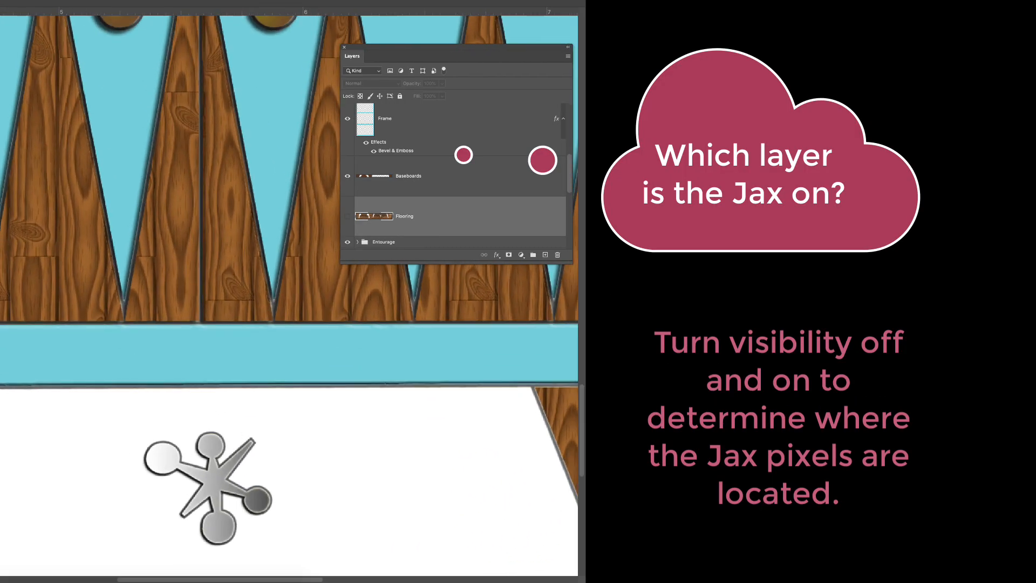
mouse_move(11, 81)
left_mouse_down()
mouse_move(159, 53)
mouse_move(144, 38)
left_mouse_up()
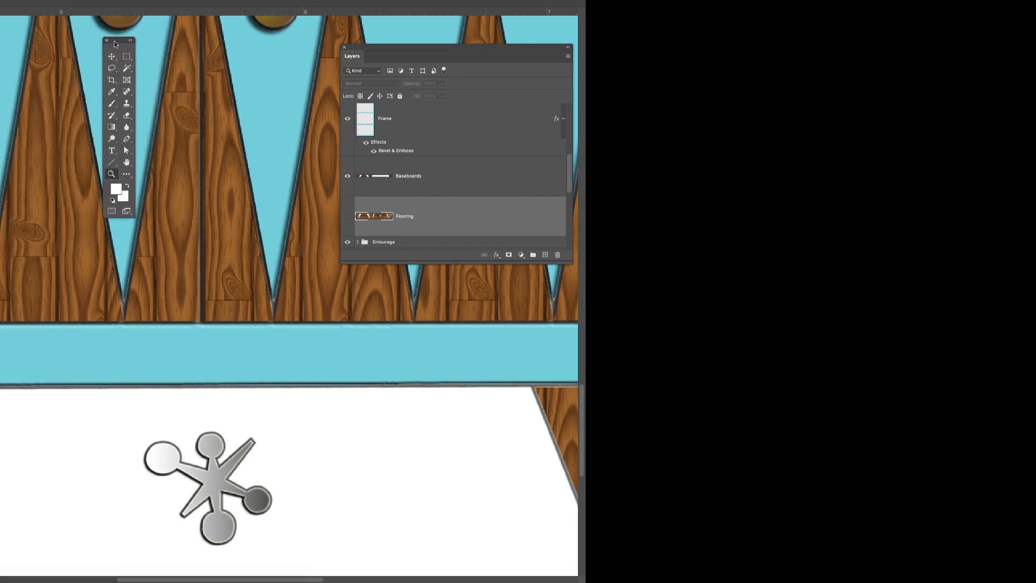
left_click(111, 68)
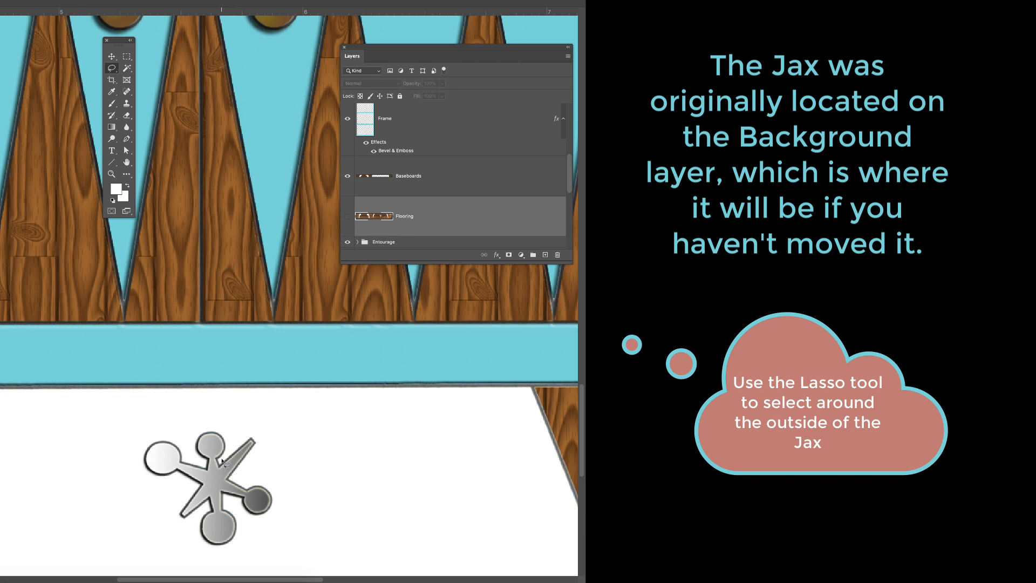
mouse_move(221, 462)
left_mouse_down()
mouse_move(257, 436)
mouse_move(231, 479)
mouse_move(273, 481)
mouse_move(283, 511)
mouse_move(242, 521)
mouse_move(230, 501)
mouse_move(243, 545)
mouse_move(206, 553)
mouse_move(194, 518)
mouse_move(173, 520)
mouse_move(162, 509)
mouse_move(186, 490)
mouse_move(159, 485)
mouse_move(134, 459)
mouse_move(135, 436)
mouse_move(162, 429)
mouse_move(188, 449)
mouse_move(185, 433)
mouse_move(199, 420)
mouse_move(231, 423)
mouse_move(229, 456)
left_mouse_up()
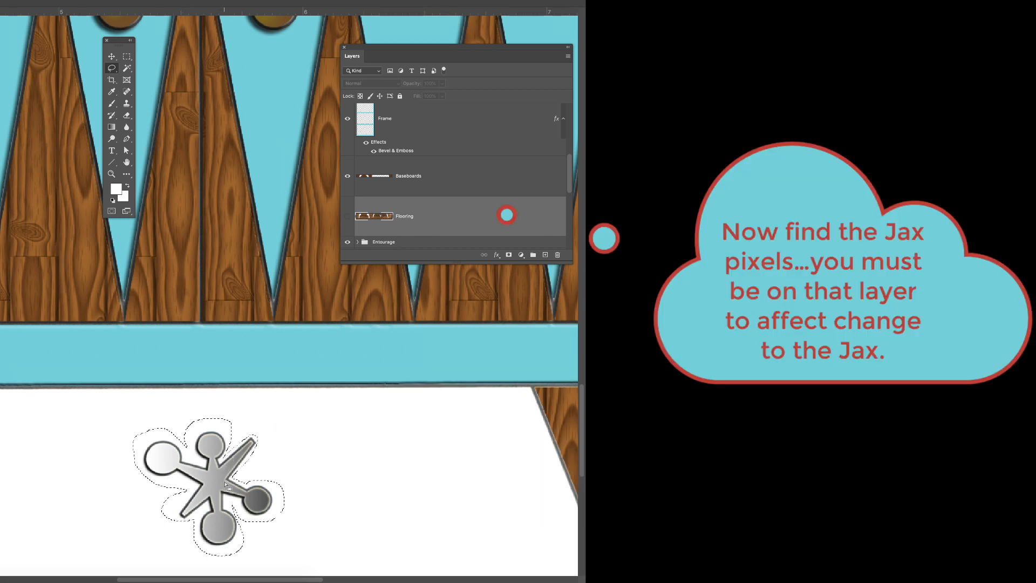
Step: Switch to the Move tool and try to move the lassoed jax while the Flooring layer is active
scroll(226, 485, "down", 3)
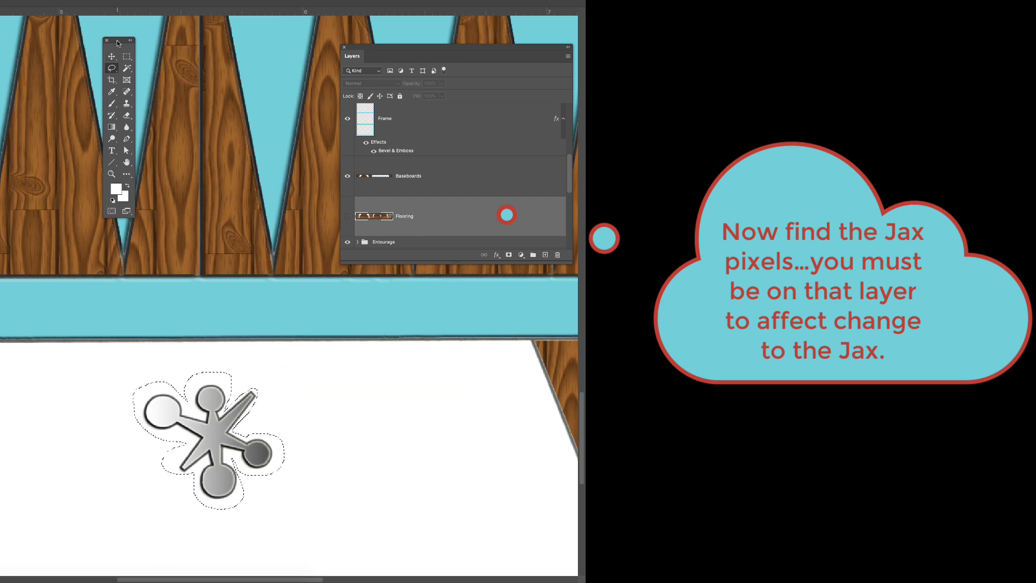
left_click_drag(116, 47, 51, 367)
left_click(52, 375)
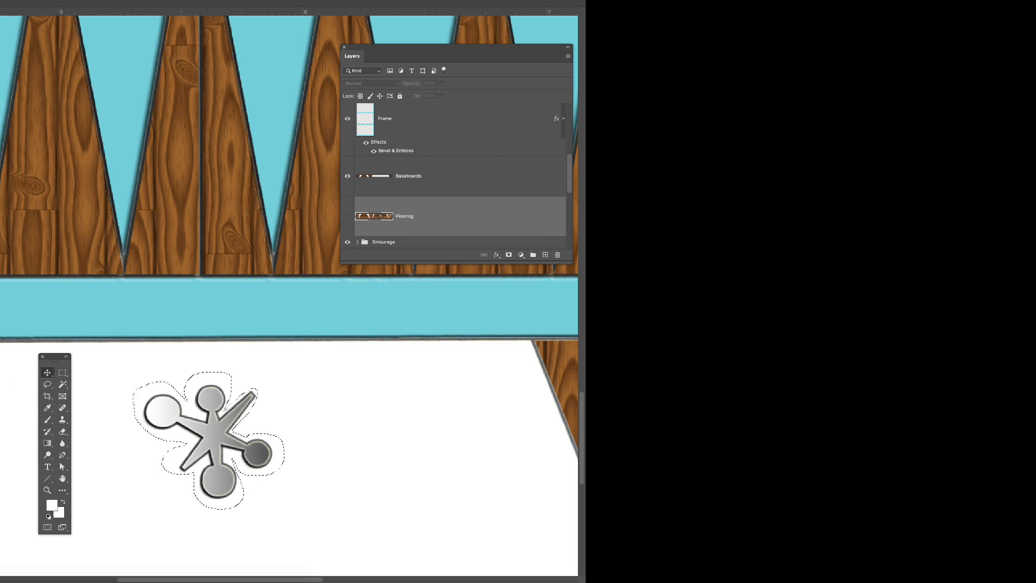
left_click(297, 472)
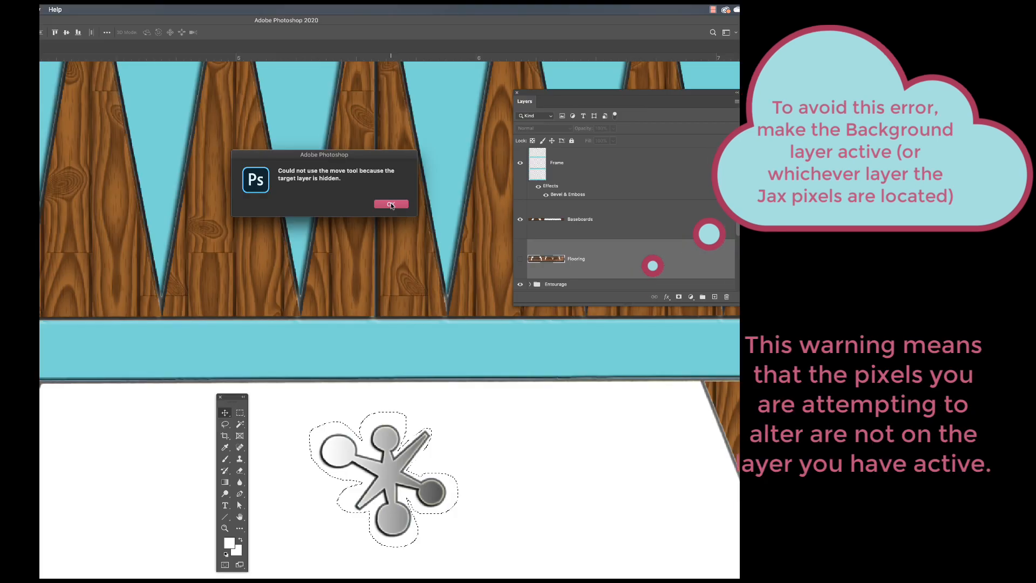
left_click(576, 396)
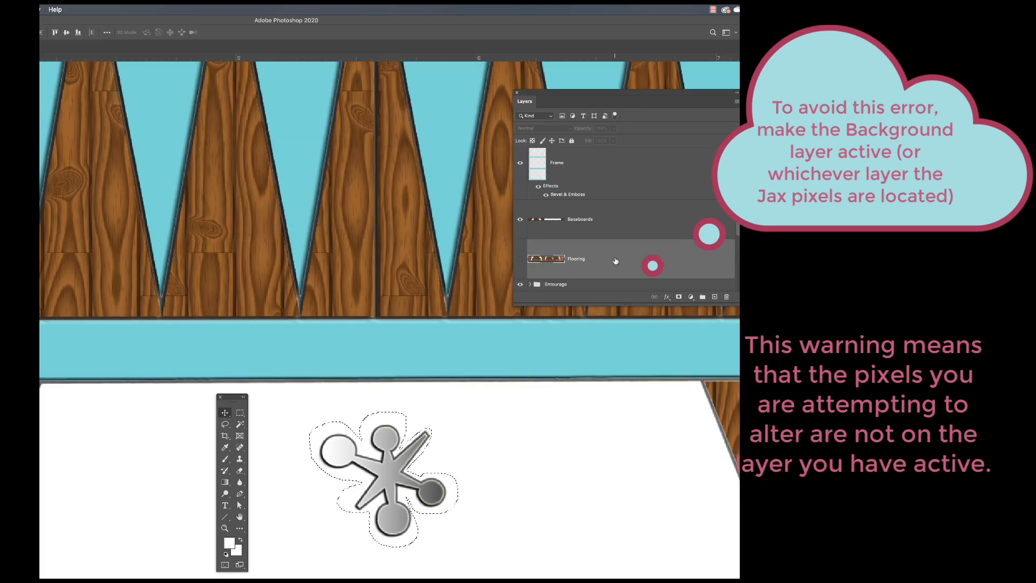
Step: Turn the Background layer's visibility off and back on to check whether it holds the jax pixels
scroll(615, 261, "down", 5)
scroll(615, 262, "up", 3)
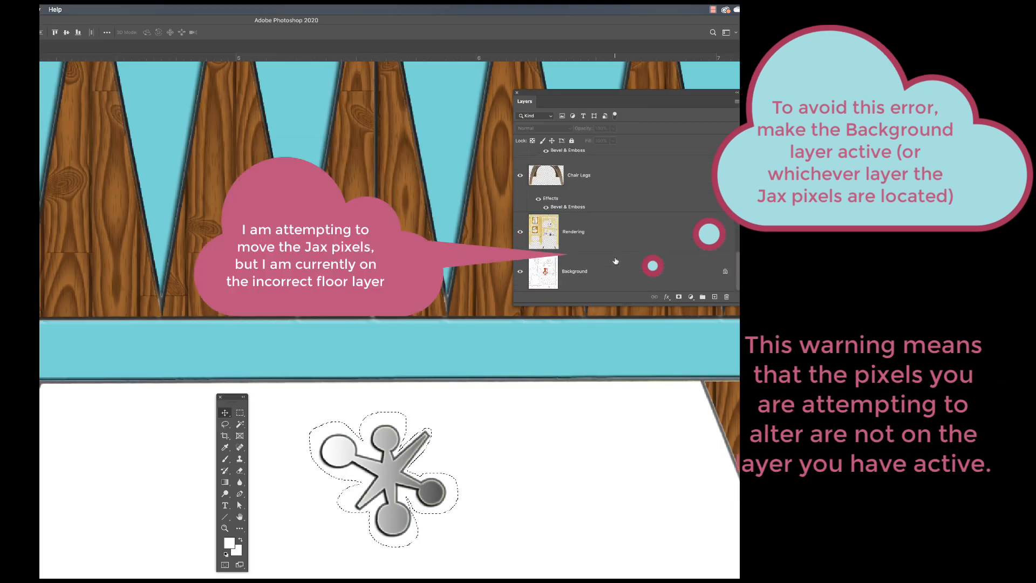
scroll(612, 211, "up", 3)
scroll(613, 211, "down", 4)
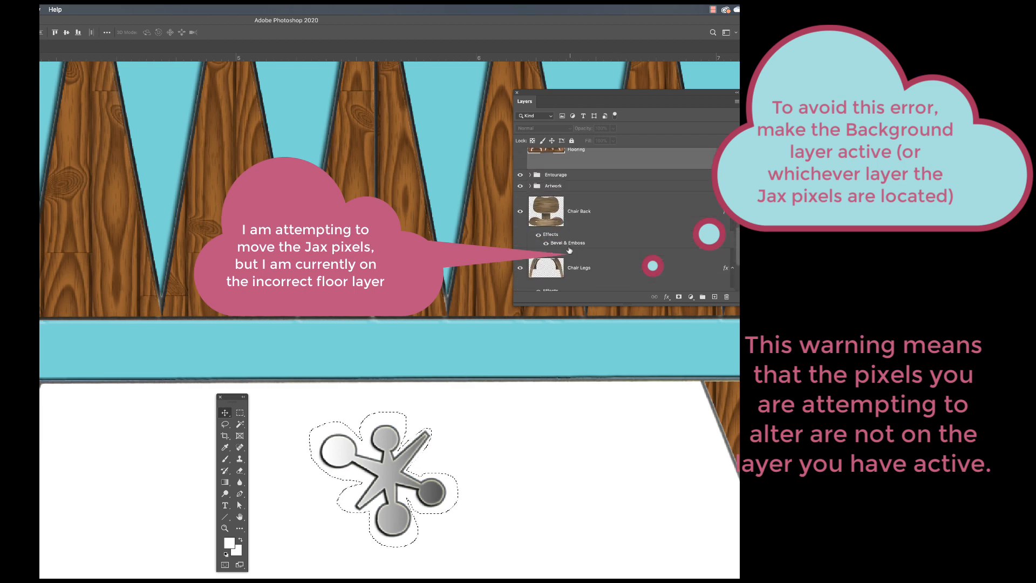
scroll(613, 216, "down", 3)
left_click(522, 273)
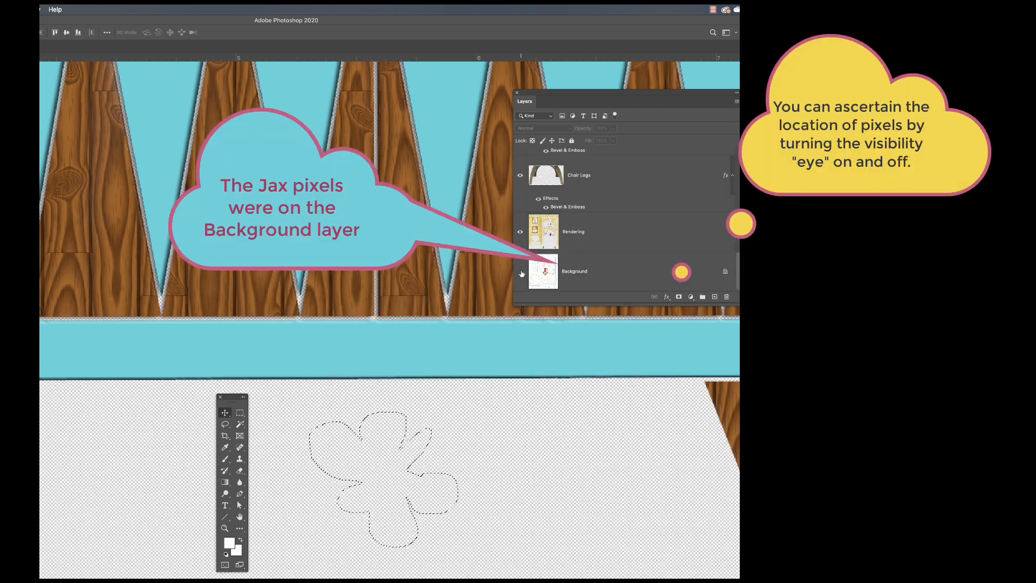
left_click(522, 272)
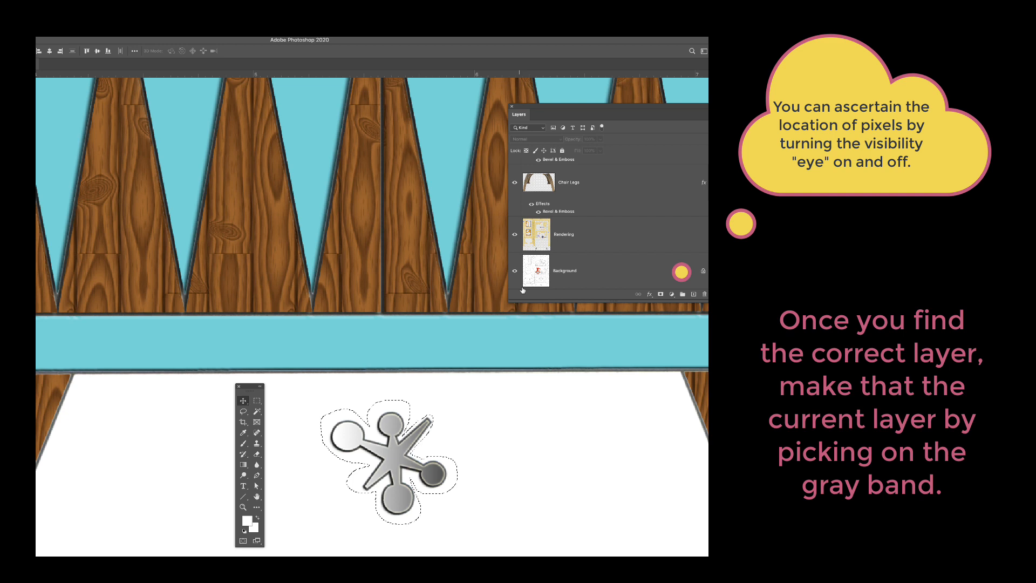
Step: Make the Background layer active and scale the selected jax down proportionally
left_click(626, 273)
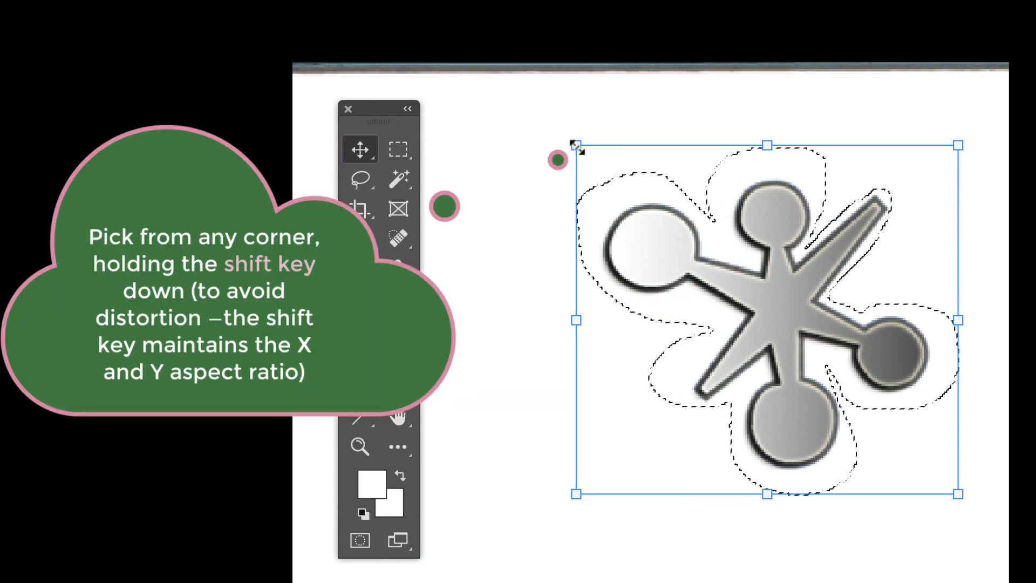
left_click_drag(576, 146, 675, 236)
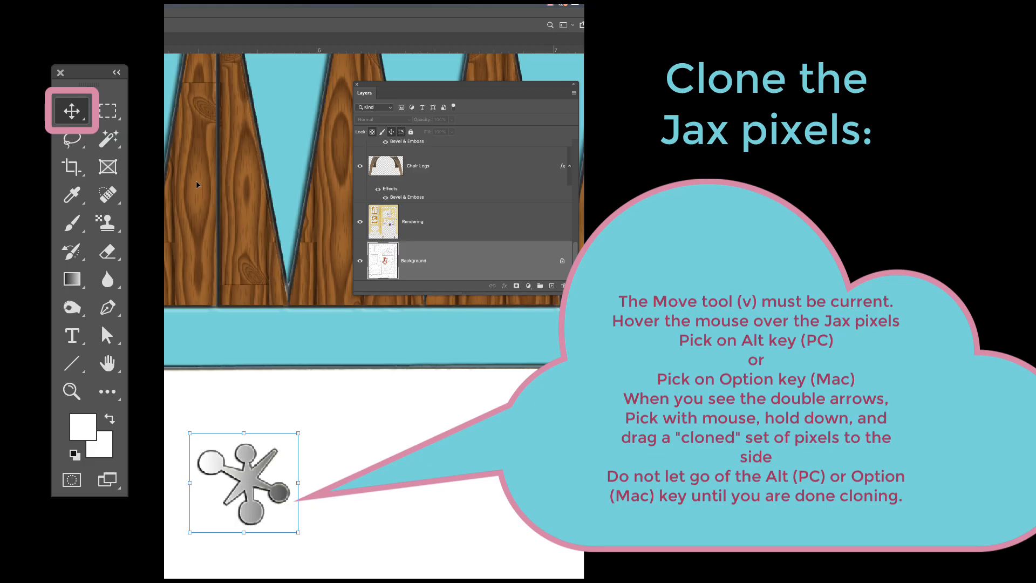
Step: Clone the jax three times across the floor area beneath the cabinet and deselect the pixels
left_click(251, 478)
mouse_move(251, 478)
left_mouse_down()
mouse_move(362, 436)
mouse_move(500, 530)
mouse_move(379, 527)
mouse_move(162, 455)
mouse_move(166, 397)
left_mouse_up()
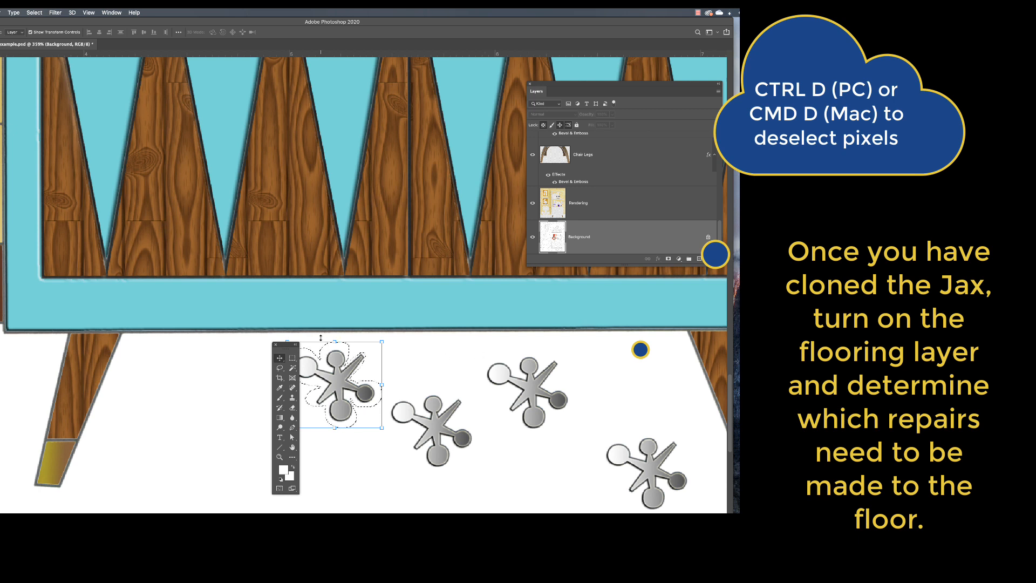
key("super+d")
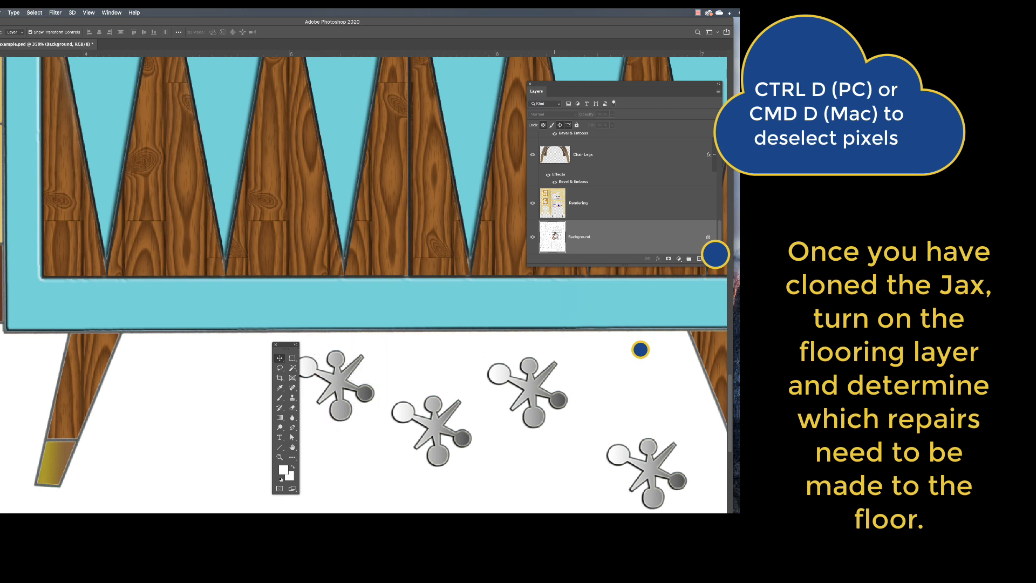
Step: Show the Flooring layer to examine which floor areas around the jax need repair, and hide it again
scroll(601, 235, "up", 10)
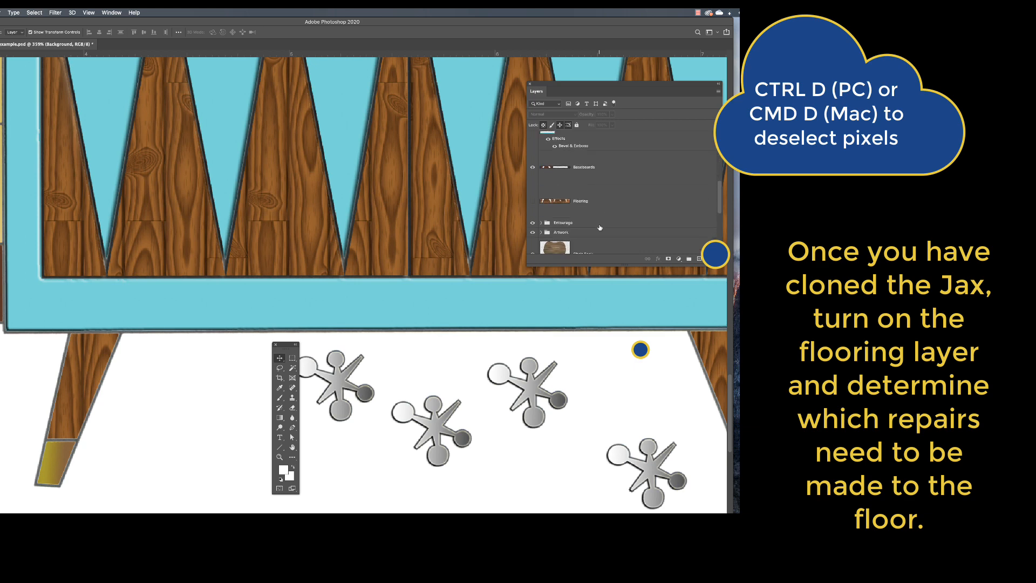
left_click(533, 201)
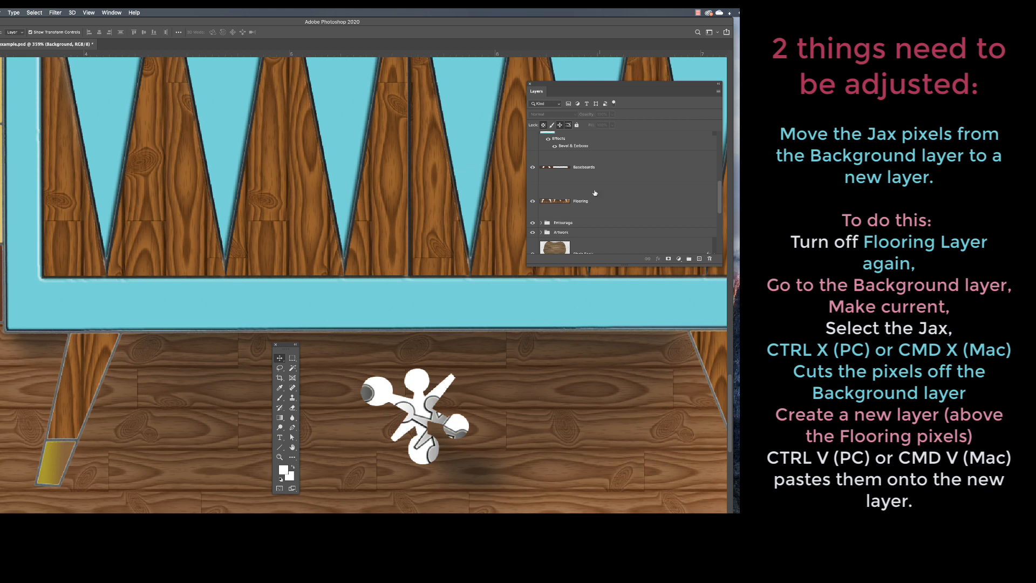
scroll(612, 193, "down", 5)
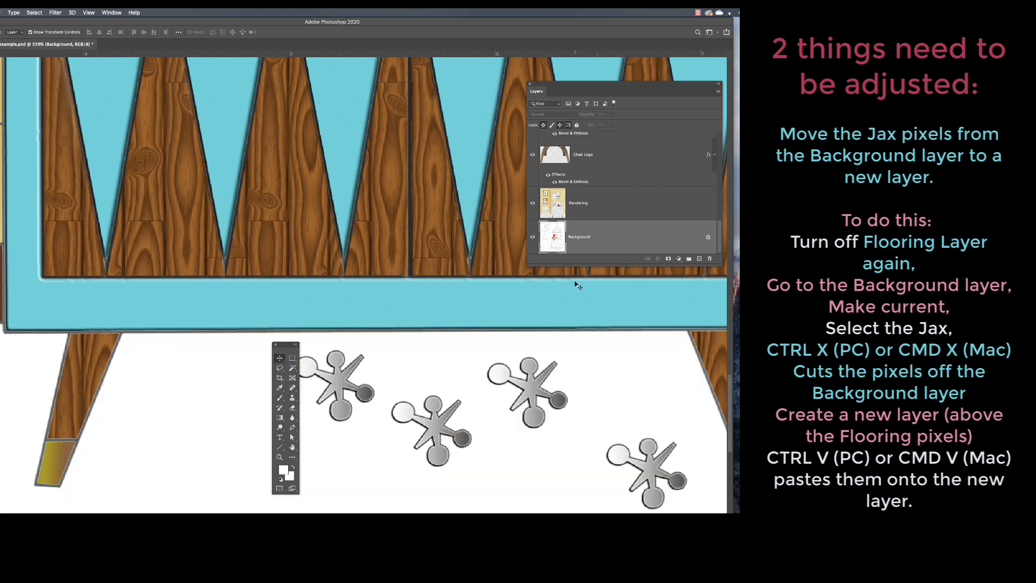
Step: Select all four jax with the Rectangular Marquee tool and cut them from the Background layer
left_click_drag(289, 345, 673, 519)
left_click(205, 353)
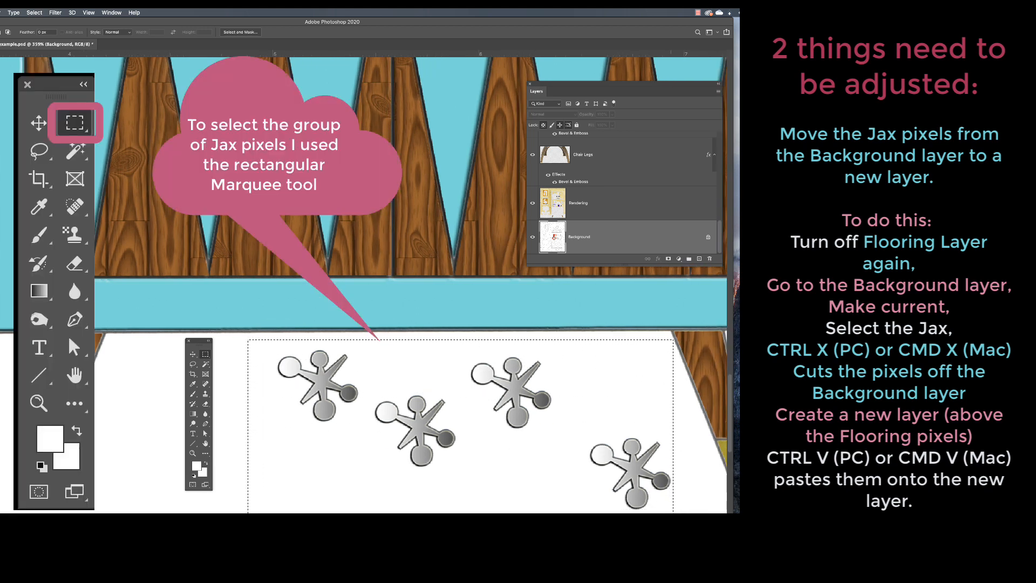
key("super+x")
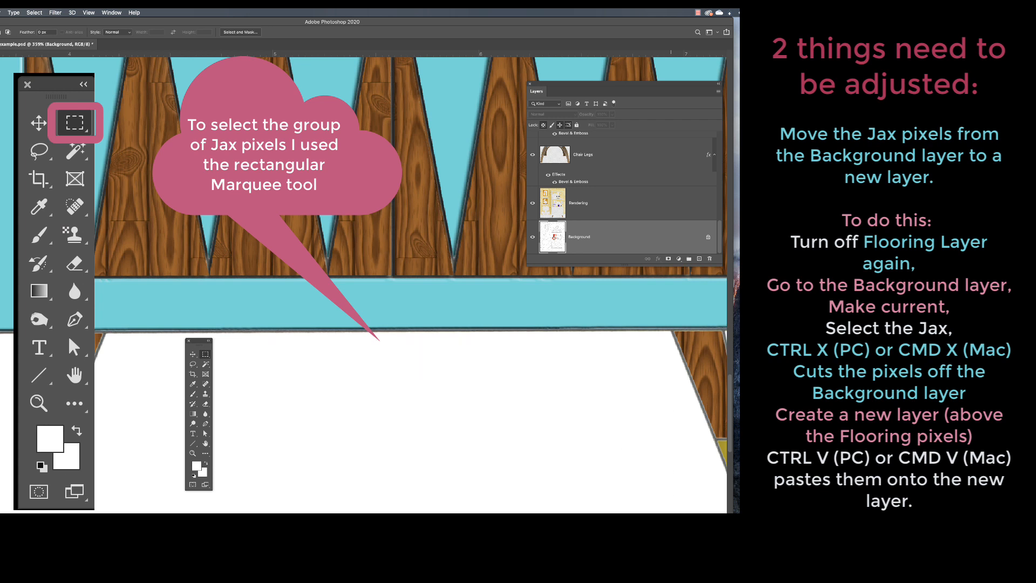
Step: Create a new layer named Jax directly above the Flooring layer
scroll(613, 179, "up", 5)
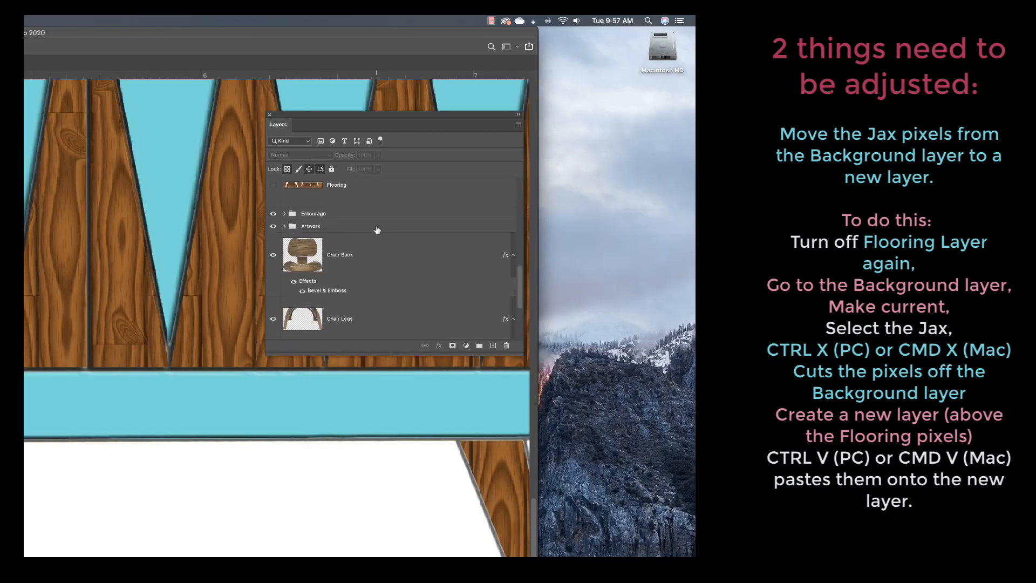
scroll(594, 192, "up", 5)
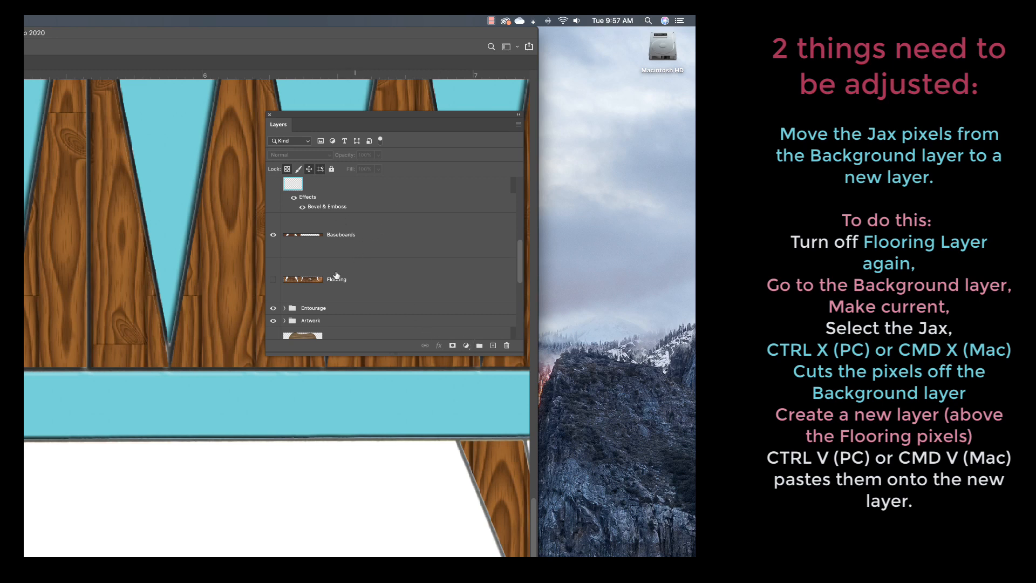
left_click(442, 300)
left_click(518, 124)
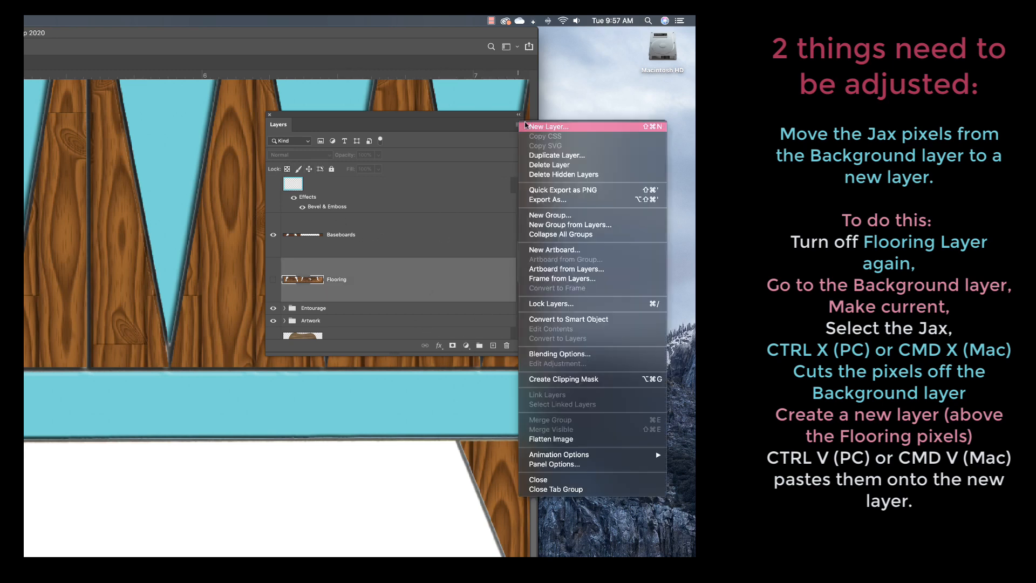
left_click(531, 126)
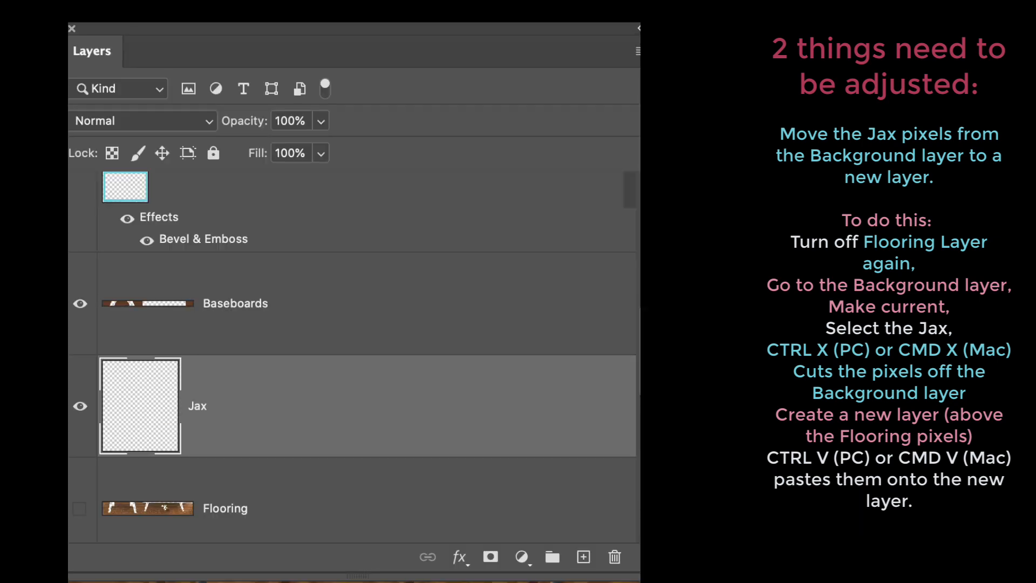
Step: Paste the cut jax onto the Jax layer and move them into view beneath the cabinet
key("super+v")
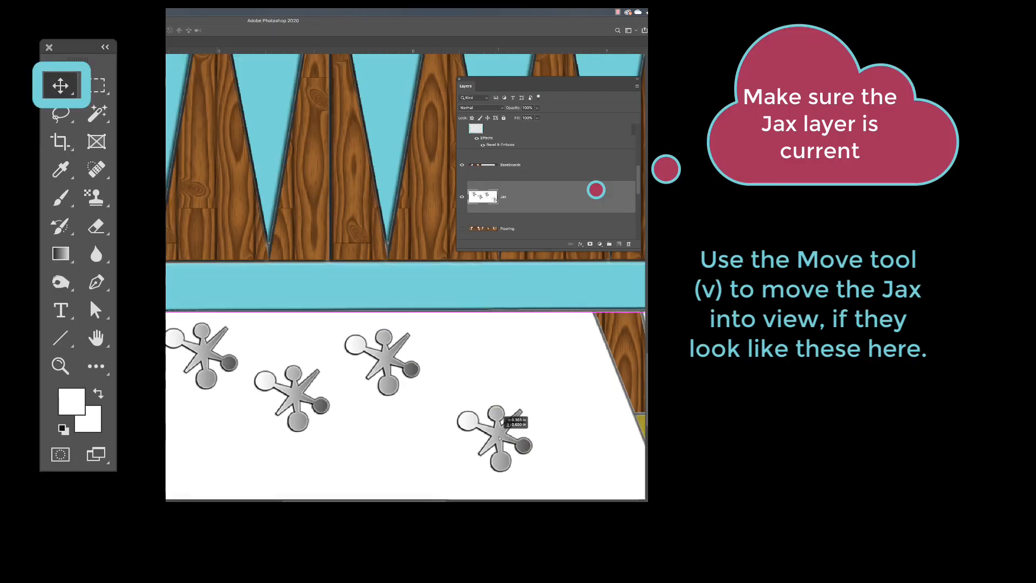
left_click_drag(500, 442, 493, 466)
Step: Show the Flooring layer and delete the white area around the pasted jax using the Magic Wand with Sample All Layers off
scroll(464, 156, "down", 3)
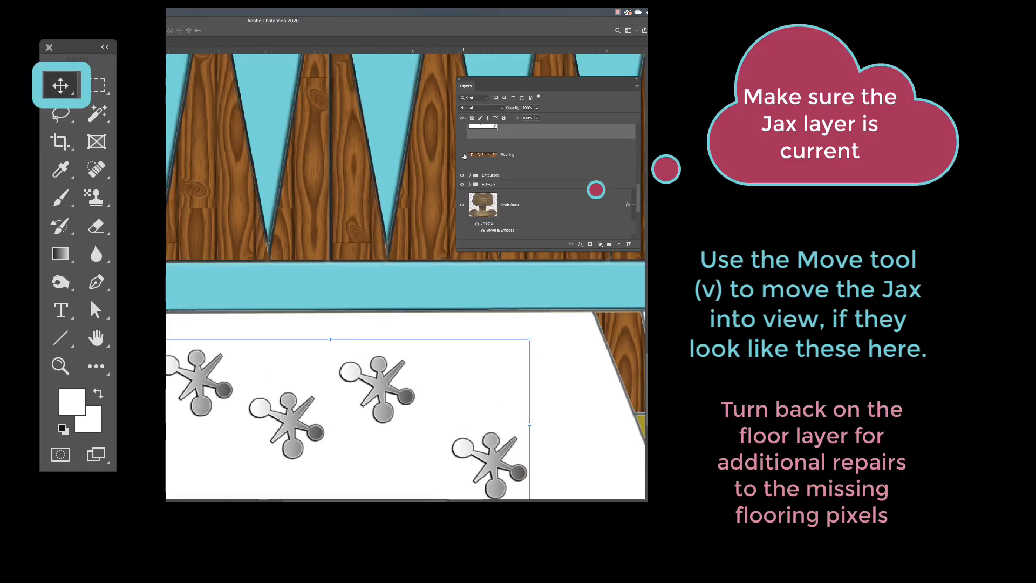
left_click(462, 155)
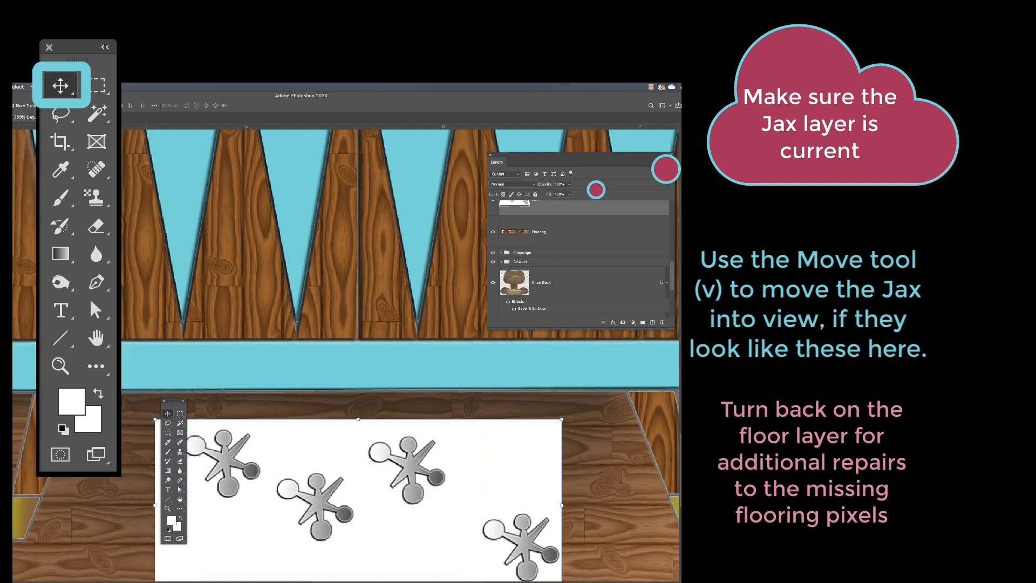
left_click(180, 423)
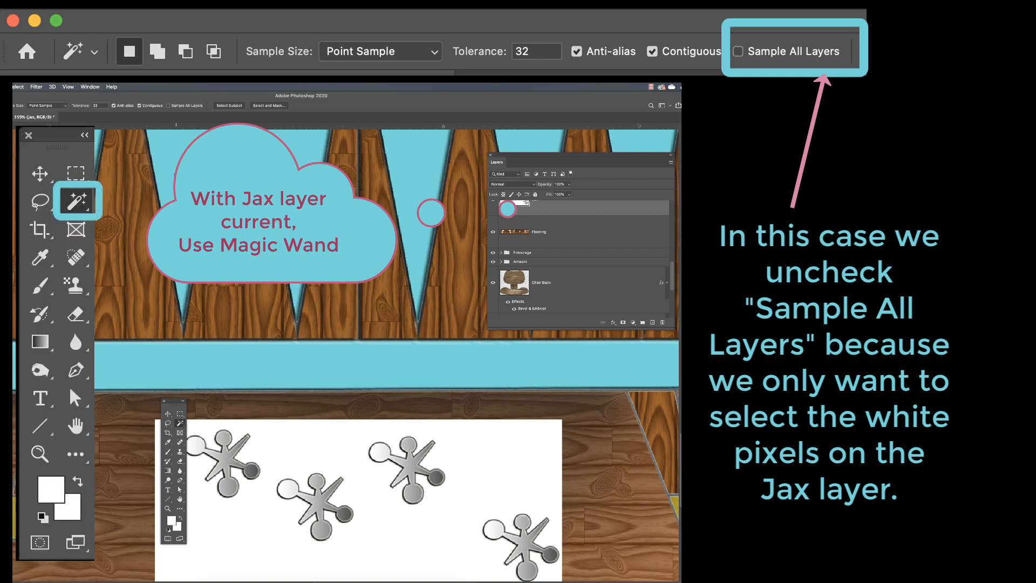
left_click(331, 444)
key("Delete")
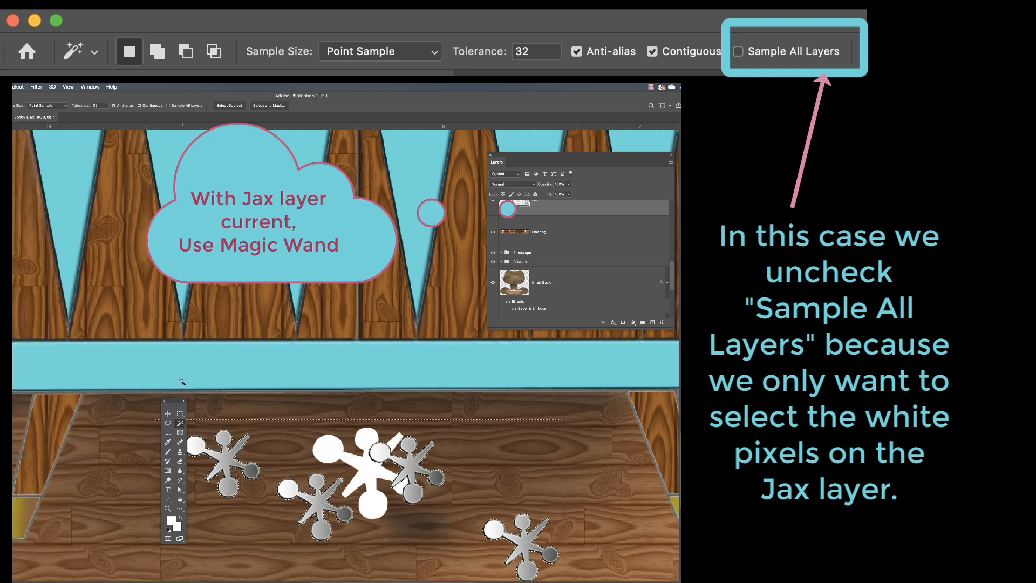
left_click(168, 415)
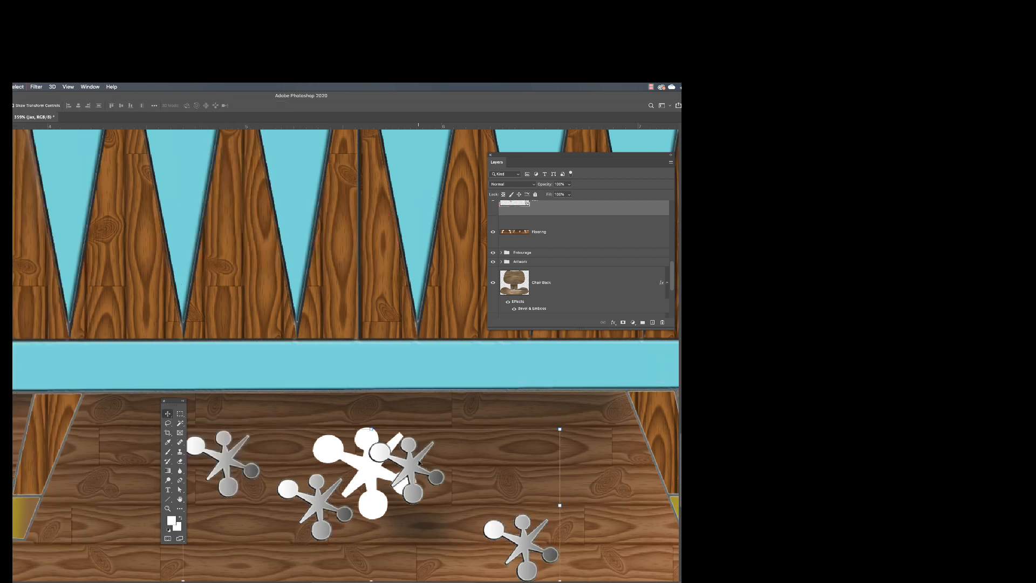
Step: Move the jax clear of the white hole and select the missing floor pixels on the Flooring layer with the Magic Wand
key("ctrl+d")
left_click_drag(415, 470, 296, 490)
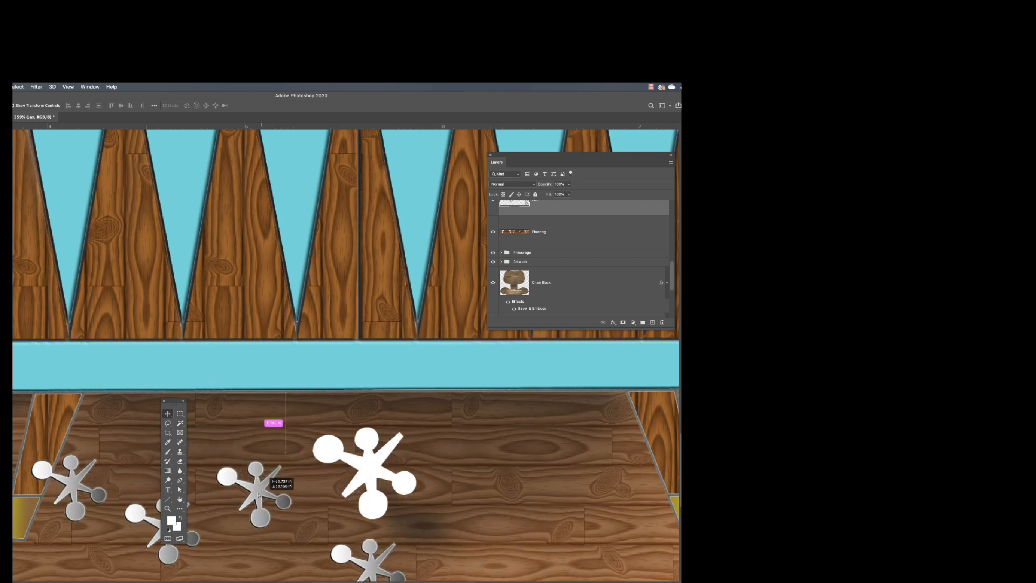
left_click(463, 439)
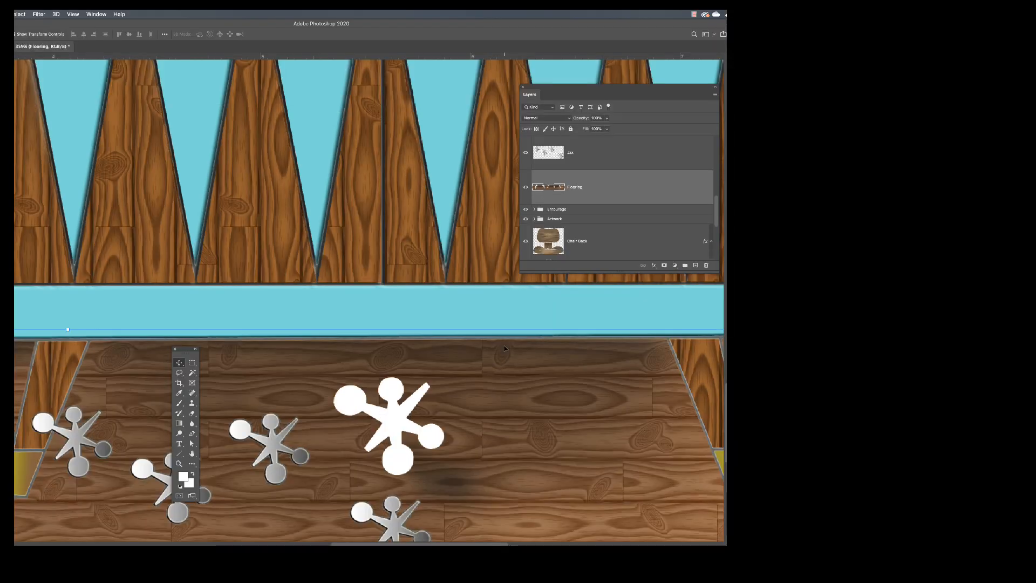
key("w")
left_click(418, 429)
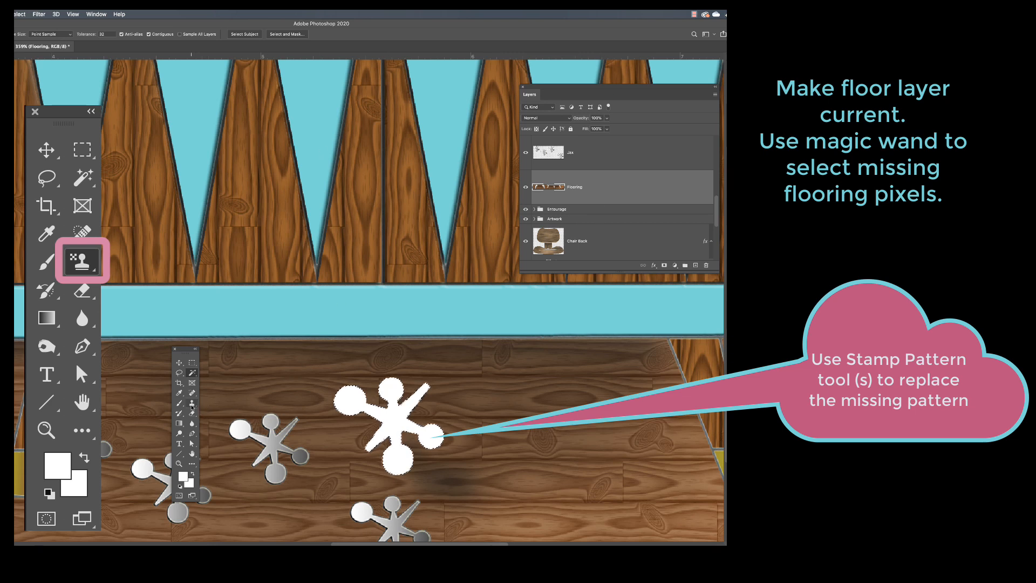
Step: Activate the Pattern Stamp tool and check its wood pattern for refilling the missing floor area
left_click(192, 404)
left_click(227, 409)
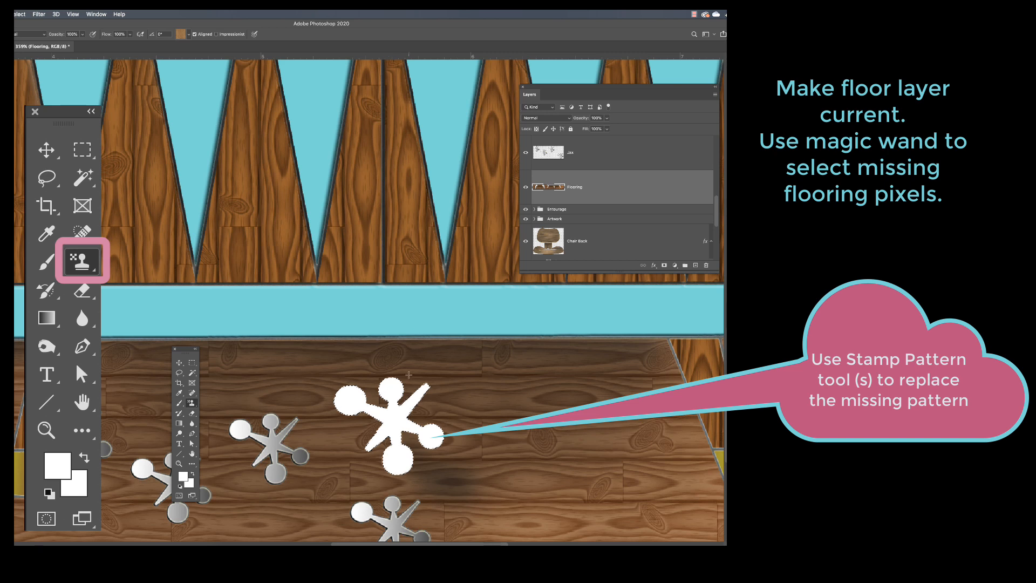
left_click(188, 34)
left_click(188, 34)
scroll(416, 477, "left", 2)
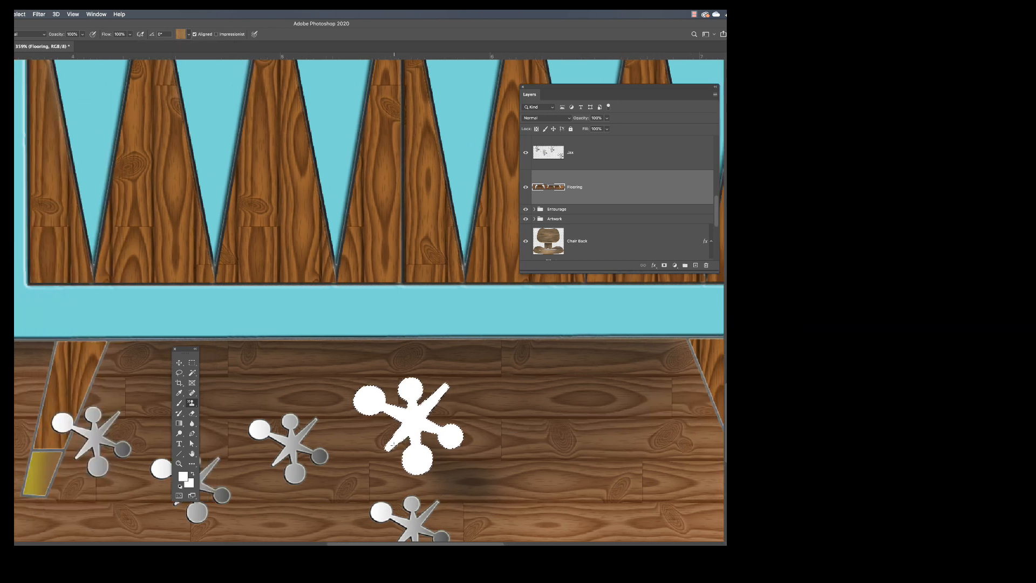
scroll(393, 431, "right", 1)
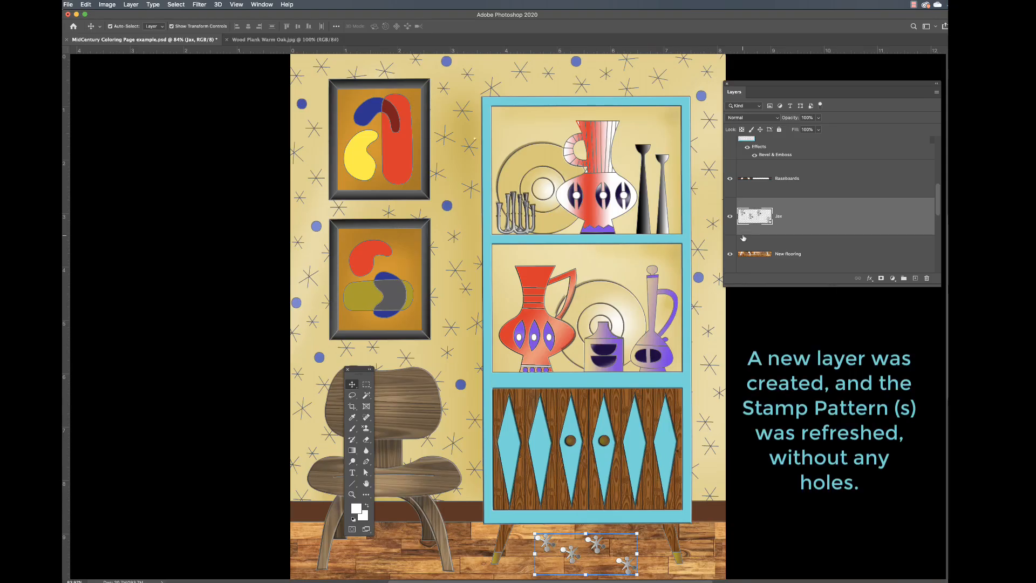
Step: Nudge the jax up about 0.06 in and add a Drop Shadow effect to their layer with a reduced shadow size
left_click_drag(604, 539, 604, 538)
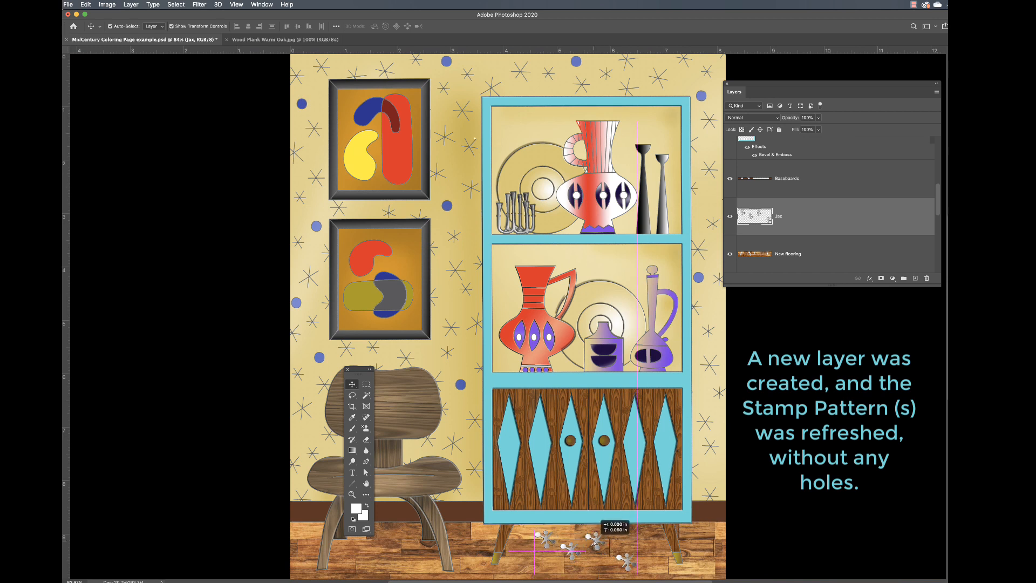
left_click(870, 278)
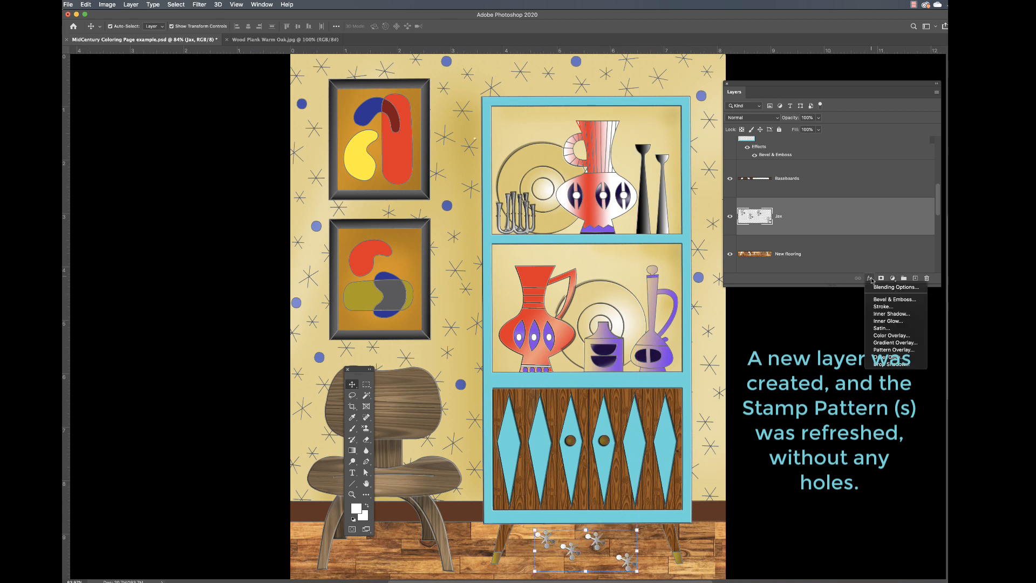
left_click(890, 365)
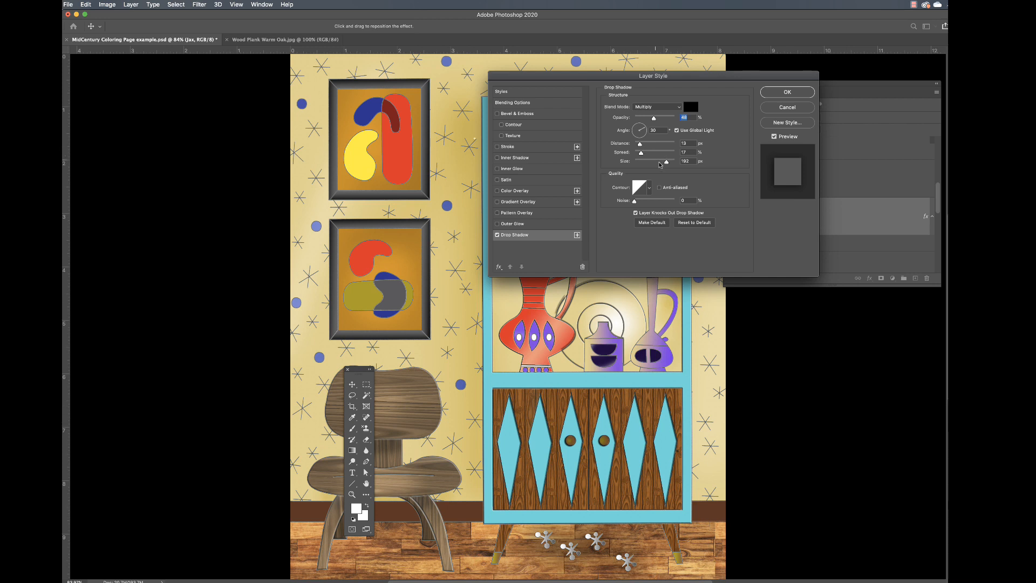
left_click_drag(666, 162, 642, 164)
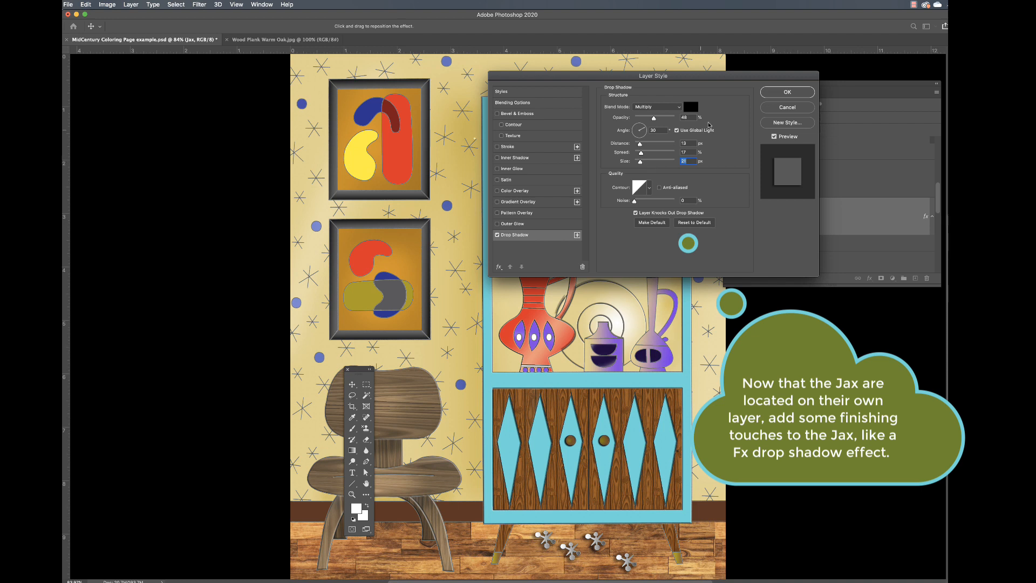
left_click(778, 94)
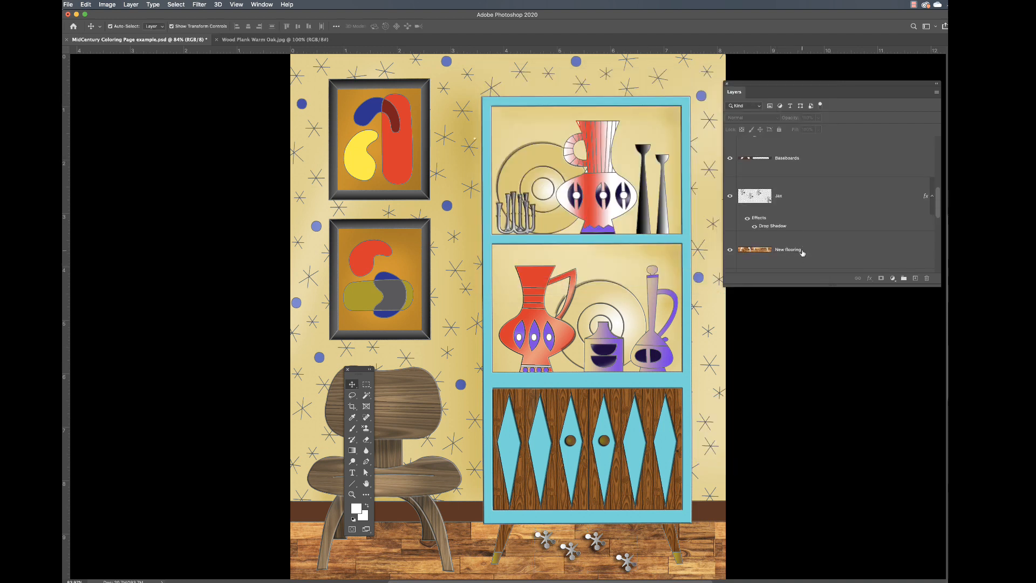
Step: Make New flooring the active layer
scroll(802, 251, "down", 2)
left_click(802, 251)
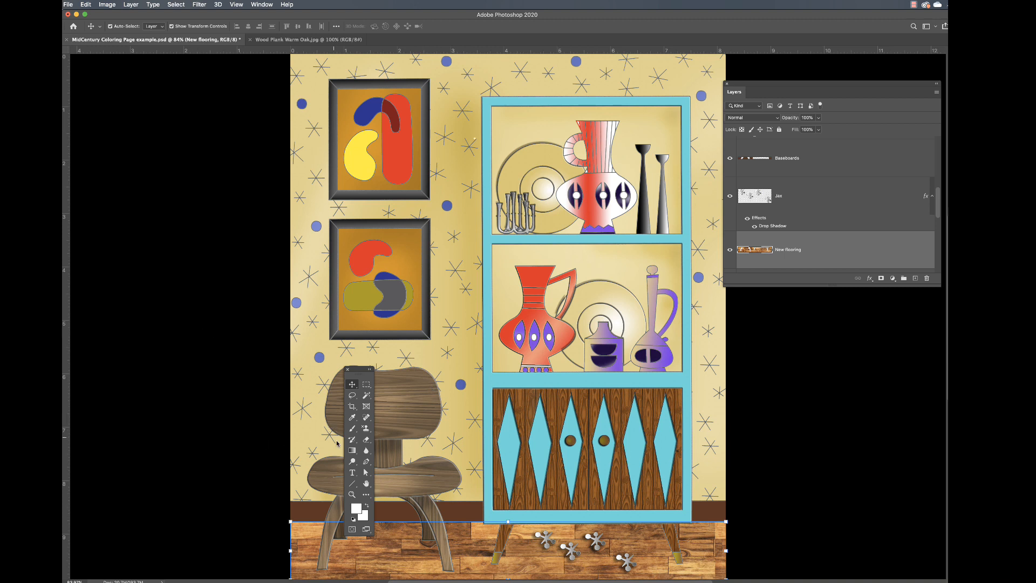
Step: Try to lighten the flooring along the cabinet's lower edge with the Dodge tool set to Highlights
left_click(352, 461)
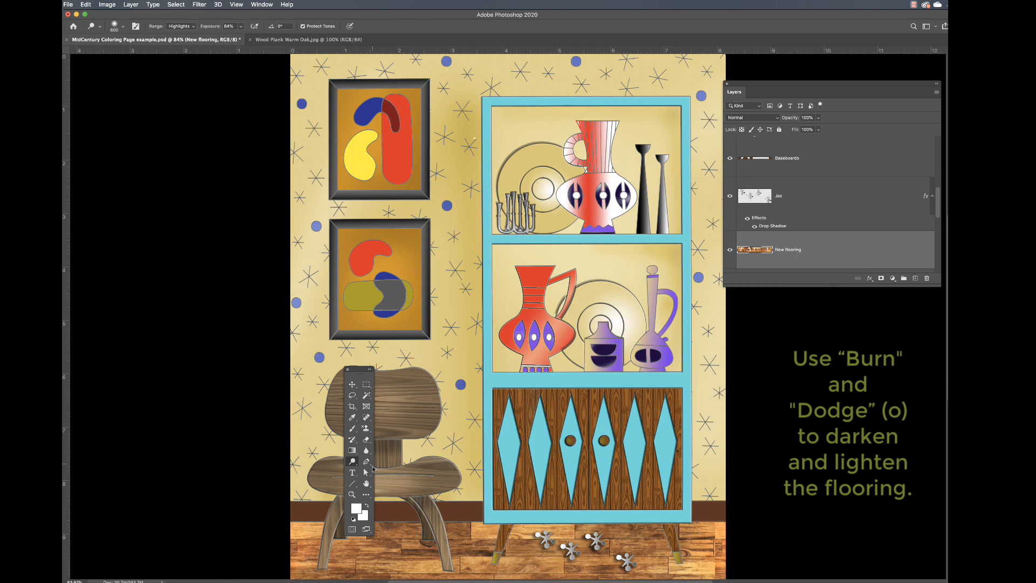
right_click(353, 462)
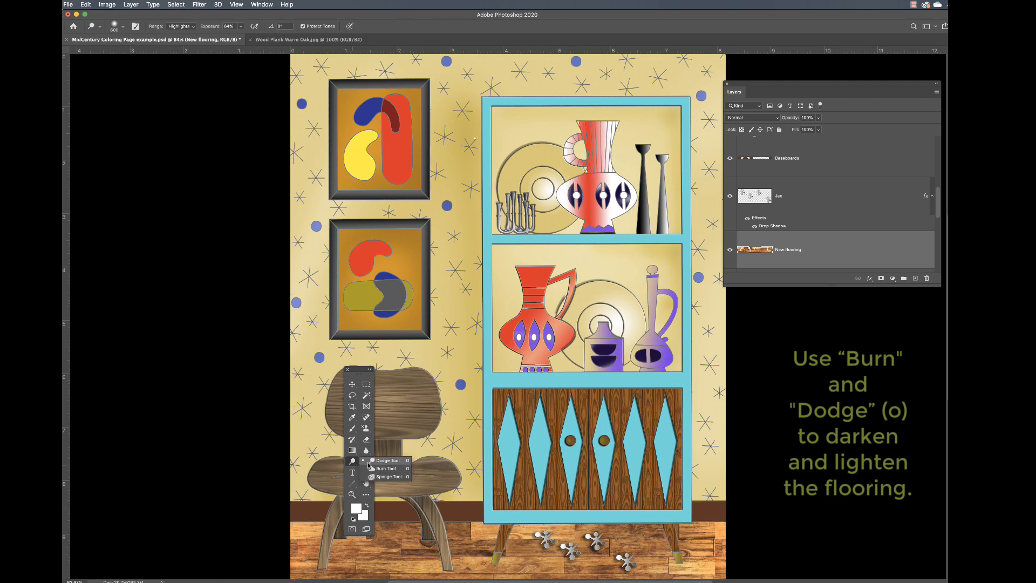
left_click(370, 462)
scroll(505, 544, "left", 3)
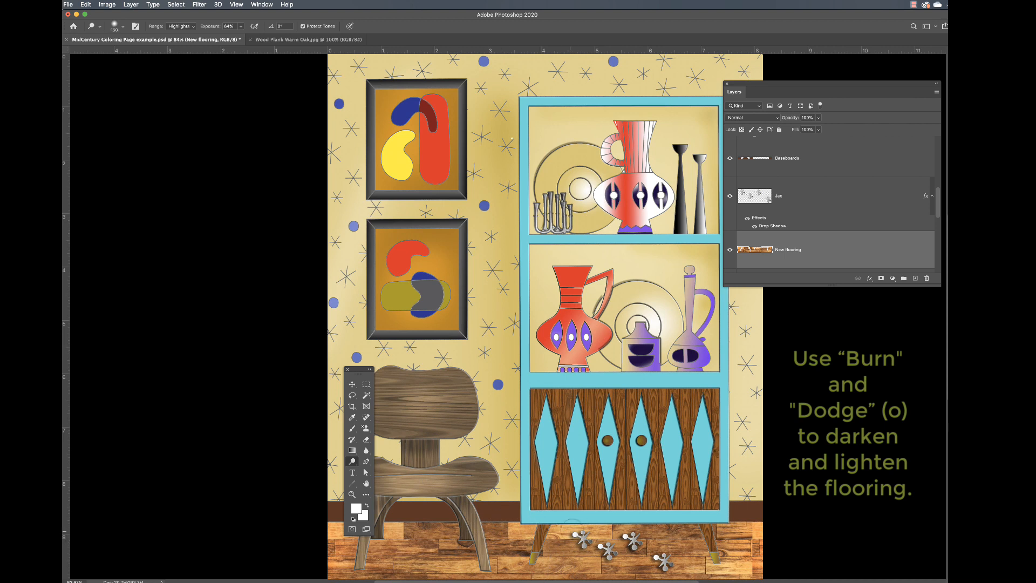
left_click_drag(556, 526, 755, 523)
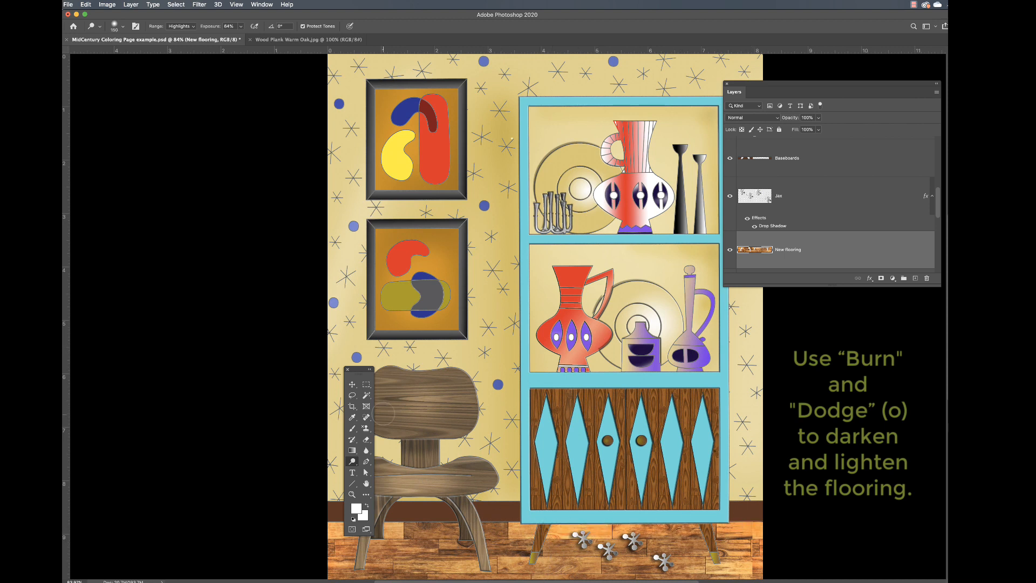
key("ctrl+z")
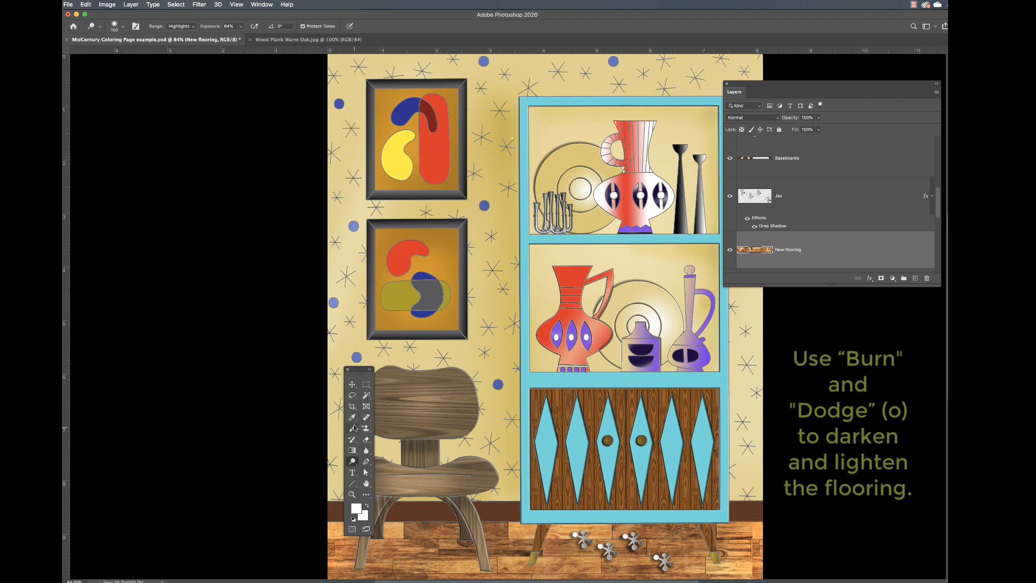
Step: Darken the flooring beneath the cabinet and around the chair legs using the Burn tool with its range on Shadows
left_click(352, 462)
left_click(386, 468)
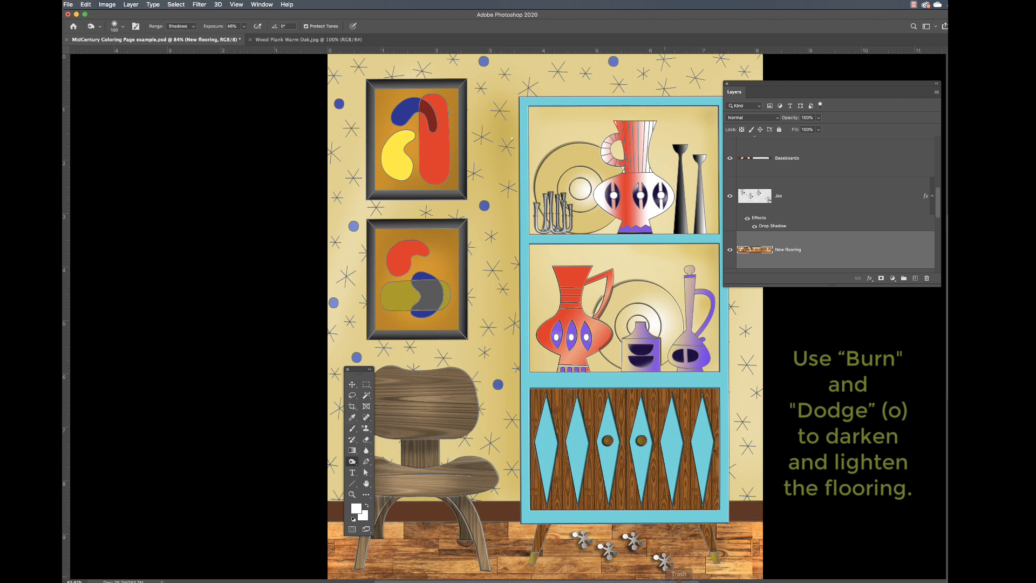
mouse_move(557, 529)
left_mouse_down()
mouse_move(701, 530)
mouse_move(538, 569)
left_mouse_up()
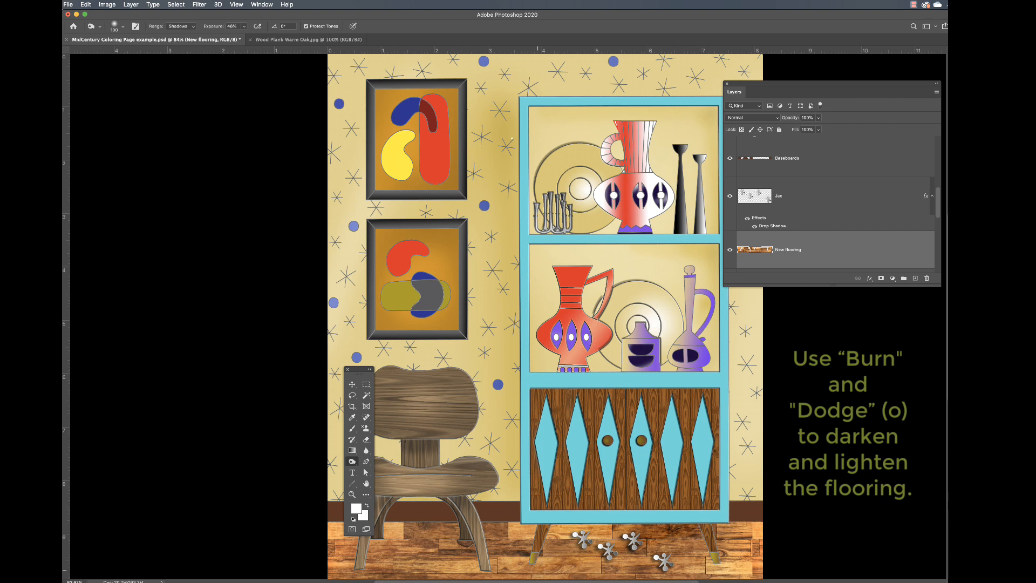
left_click_drag(452, 532, 469, 551)
mouse_move(399, 537)
left_mouse_down()
mouse_move(377, 550)
mouse_move(440, 554)
mouse_move(378, 564)
mouse_move(458, 565)
mouse_move(409, 524)
mouse_move(411, 534)
left_mouse_up()
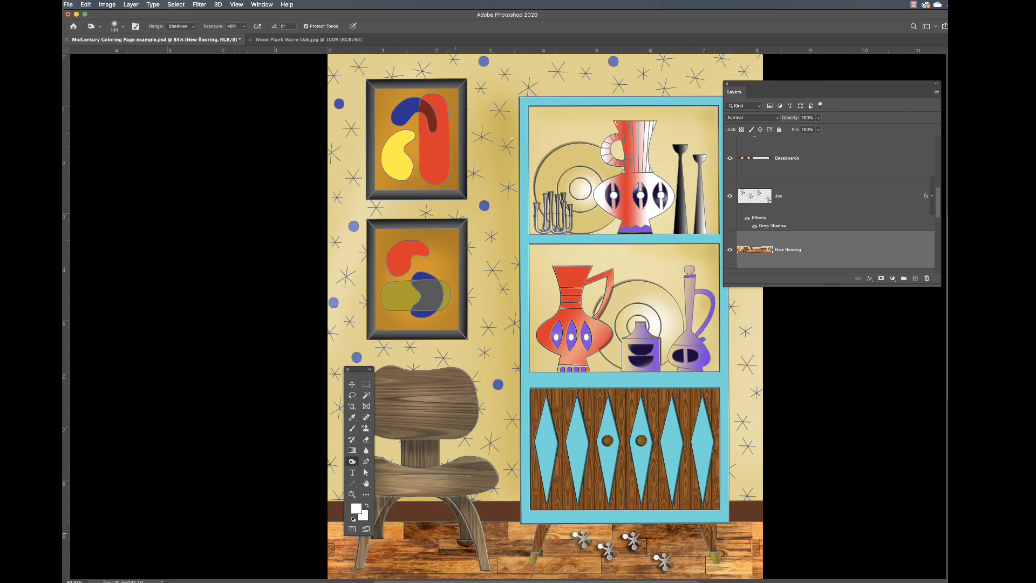
Step: Set the Burn tool's range to Midtones and darken the flooring under and in front of the chair
left_click(191, 26)
left_click(178, 34)
left_click_drag(406, 530, 457, 531)
left_click_drag(384, 564, 510, 570)
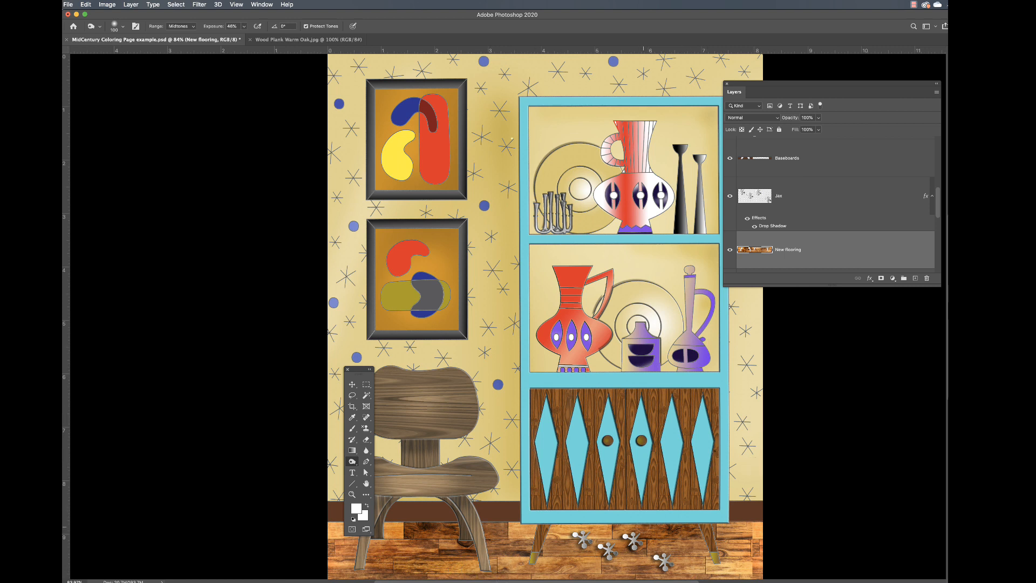
scroll(643, 527, "right", 3)
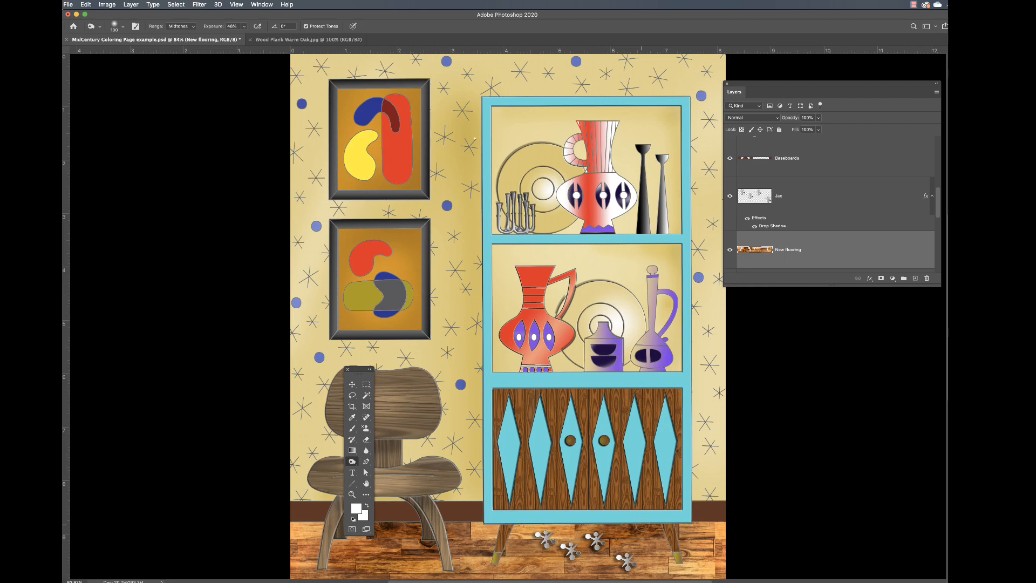